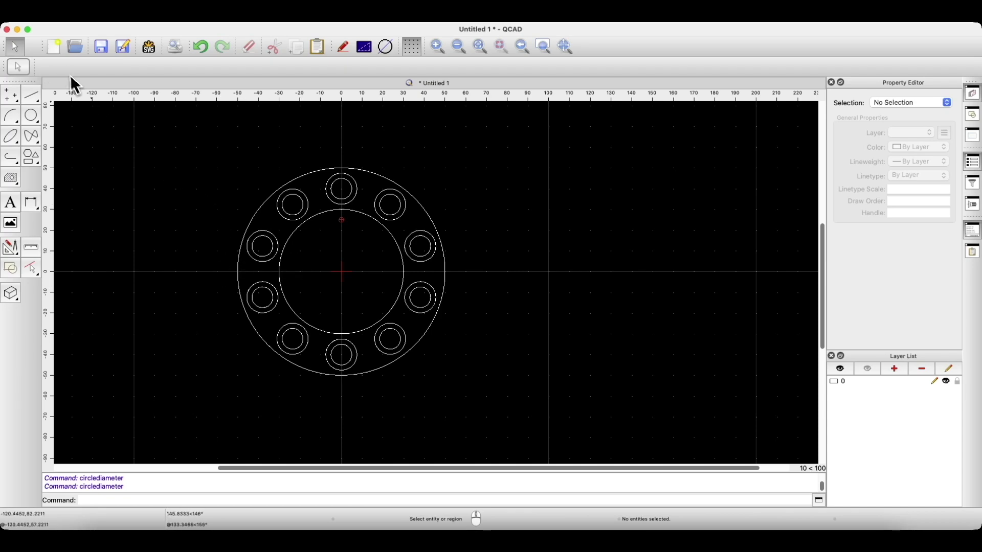
Create a new drawing and draw a 100-diameter Center, Diameter circle at the origin
{"action": "left_click", "coordinate": [54, 47]}
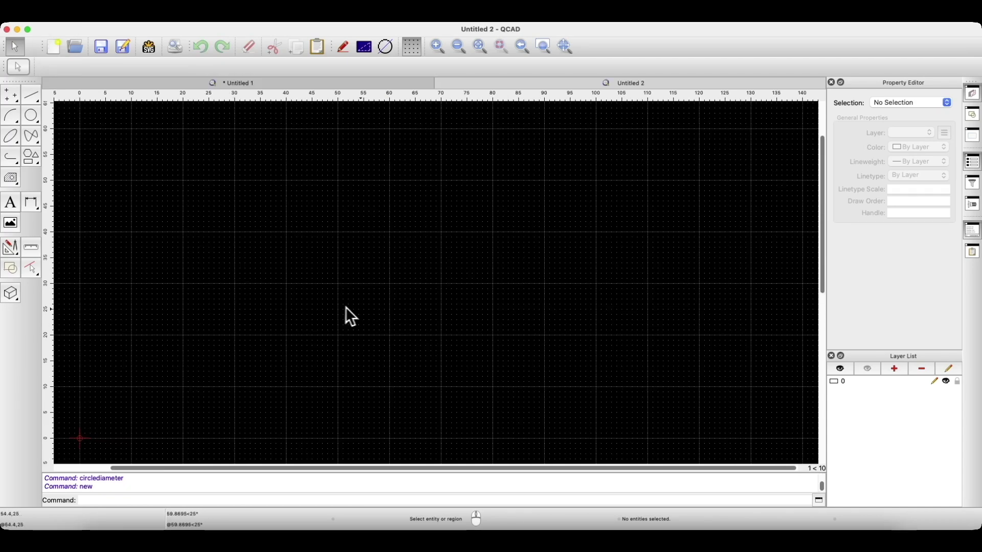
{"action": "scroll", "coordinate": [460, 301], "scroll_direction": "up", "scroll_amount": 4}
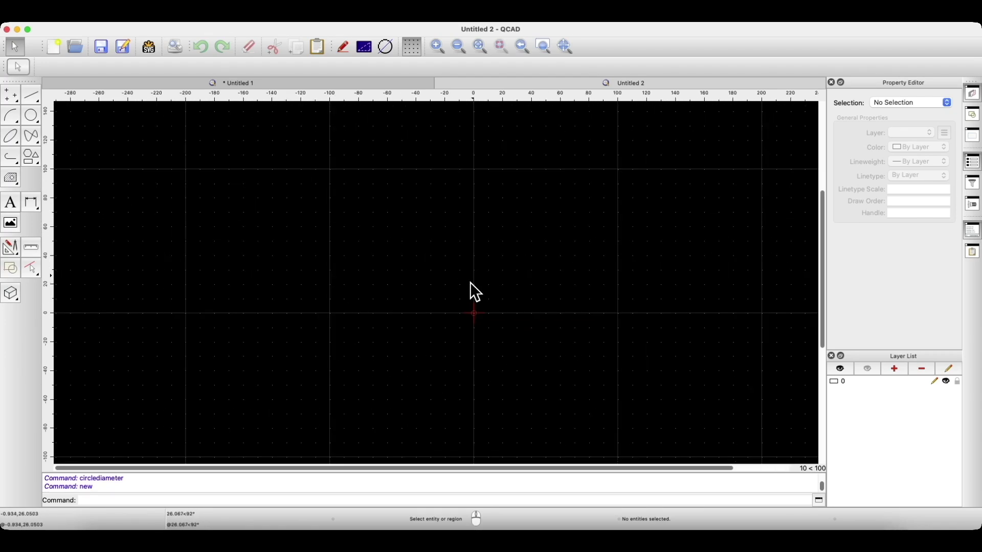
{"action": "key", "text": "c"}
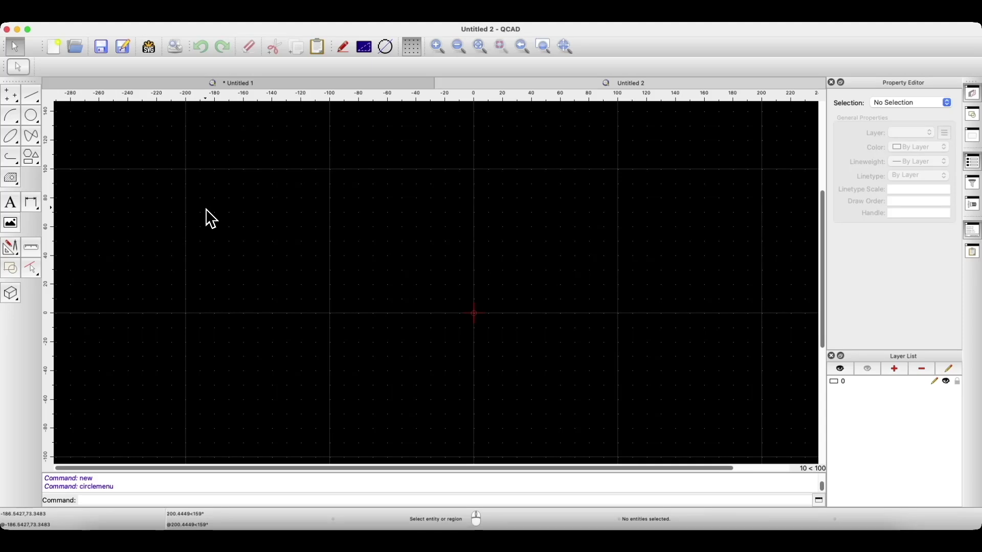
{"action": "left_click", "coordinate": [31, 118]}
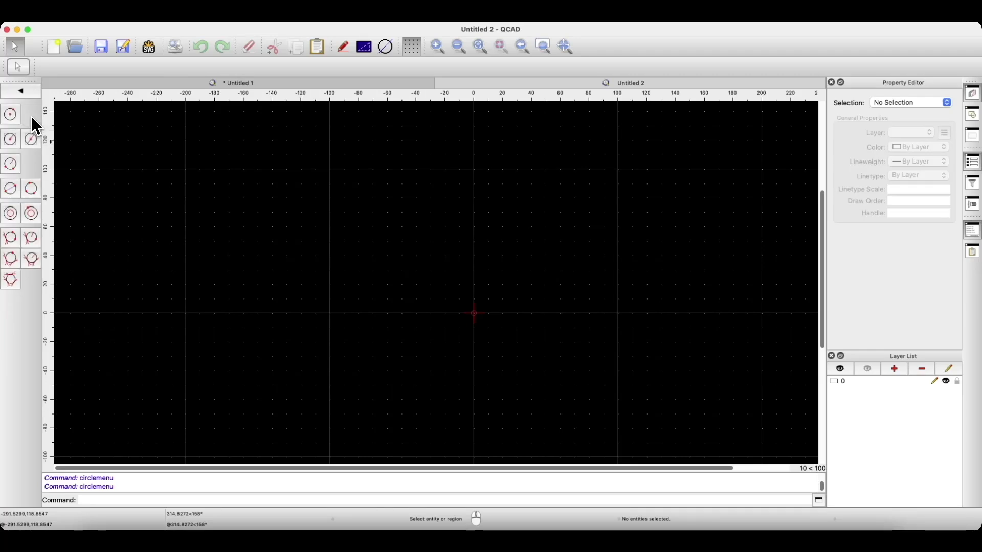
{"action": "left_click", "coordinate": [35, 143]}
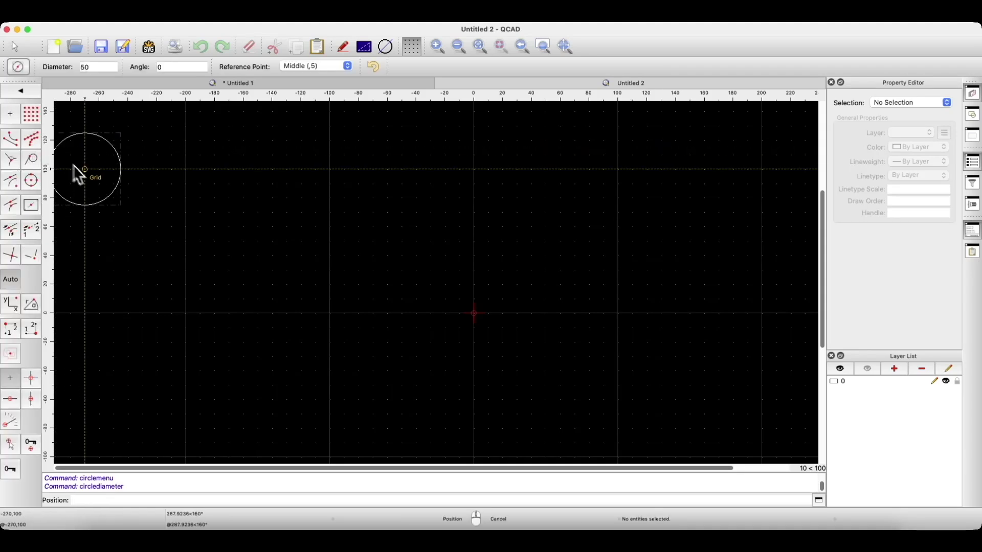
{"action": "left_click", "coordinate": [96, 66]}
{"action": "left_click_drag", "start_coordinate": [96, 66], "coordinate": [80, 67]}
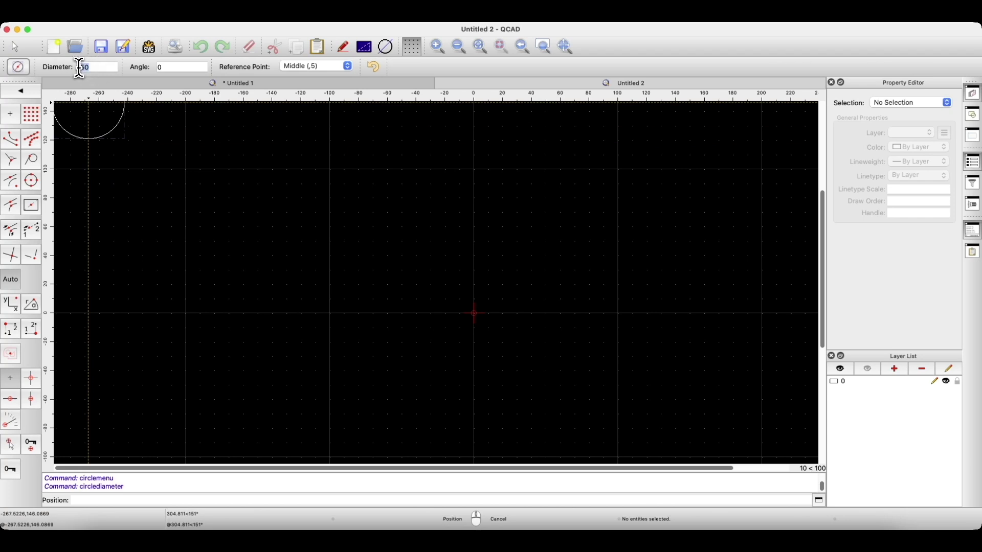
{"action": "type", "text": "100"}
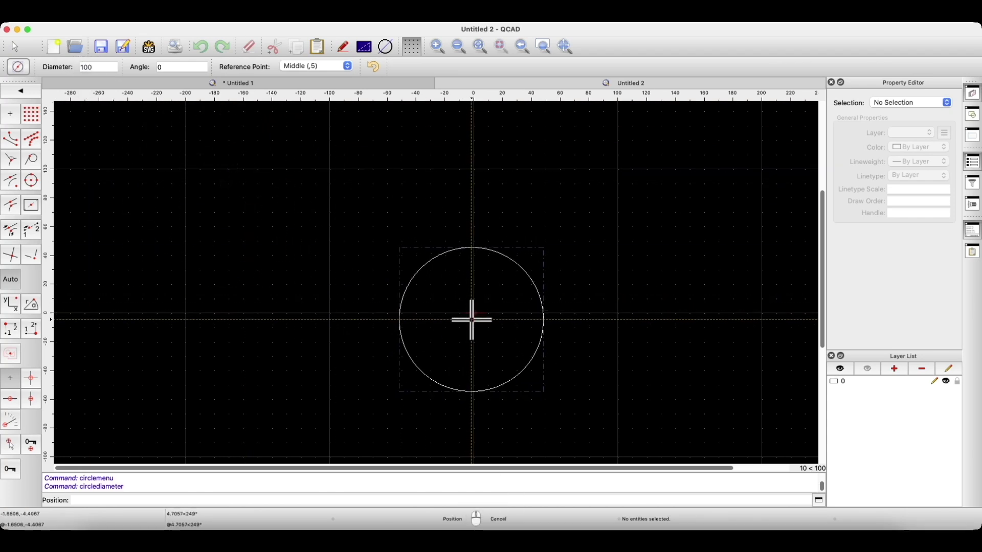
{"action": "left_click", "coordinate": [473, 313]}
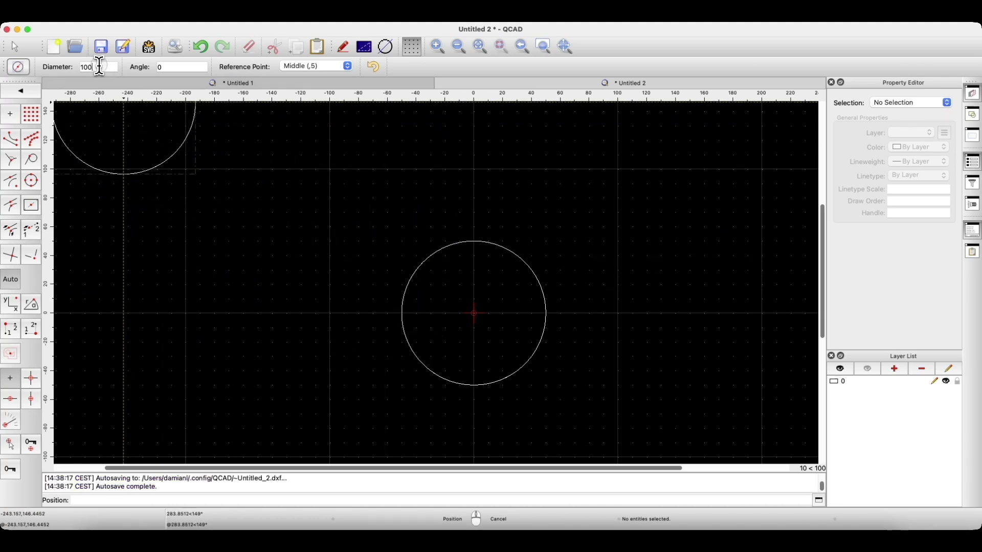
Draw a 10-diameter circle centred at 0,40, then exit the circle tools
{"action": "key", "text": "BackSpace"}
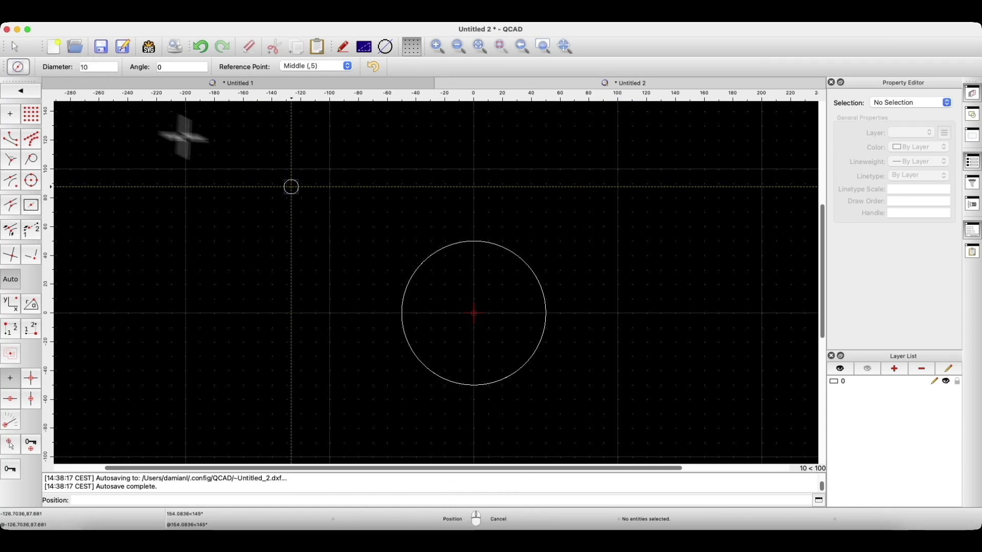
{"action": "left_click", "coordinate": [471, 259]}
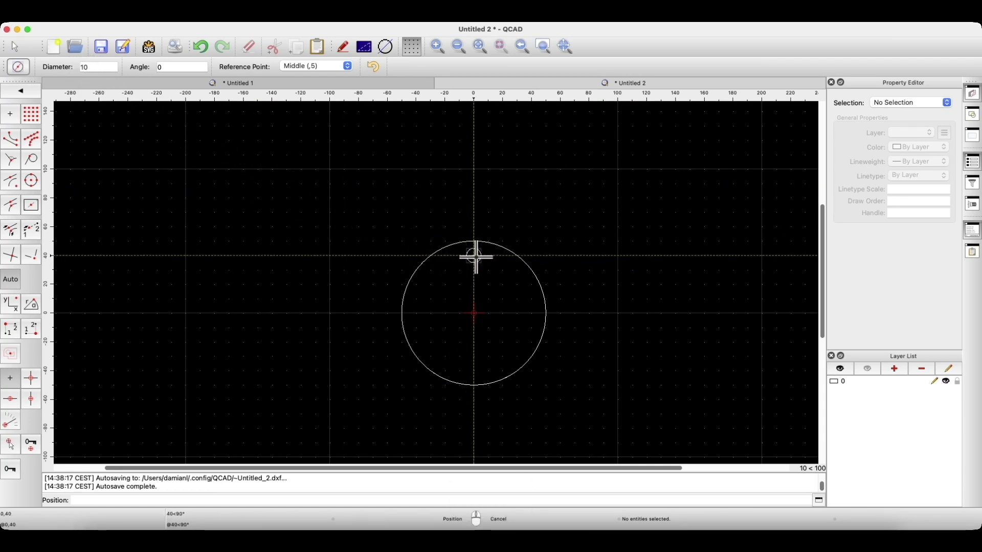
{"action": "right_click", "coordinate": [464, 281]}
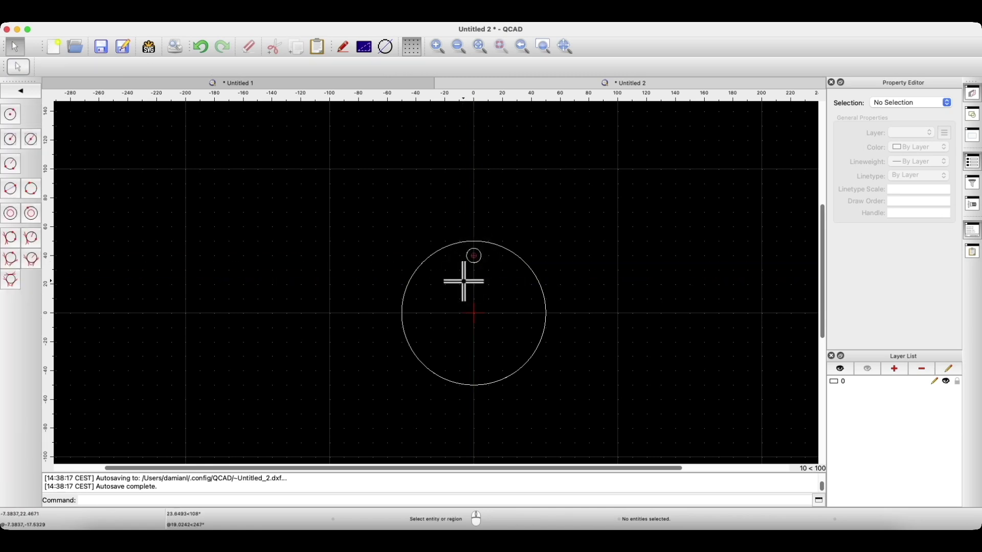
{"action": "right_click", "coordinate": [384, 215]}
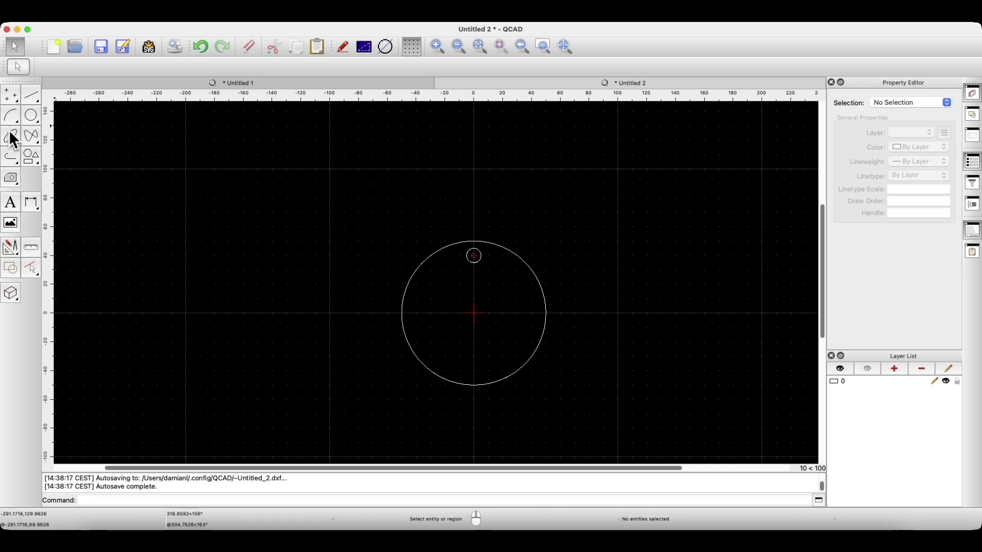
{"action": "left_click", "coordinate": [30, 117]}
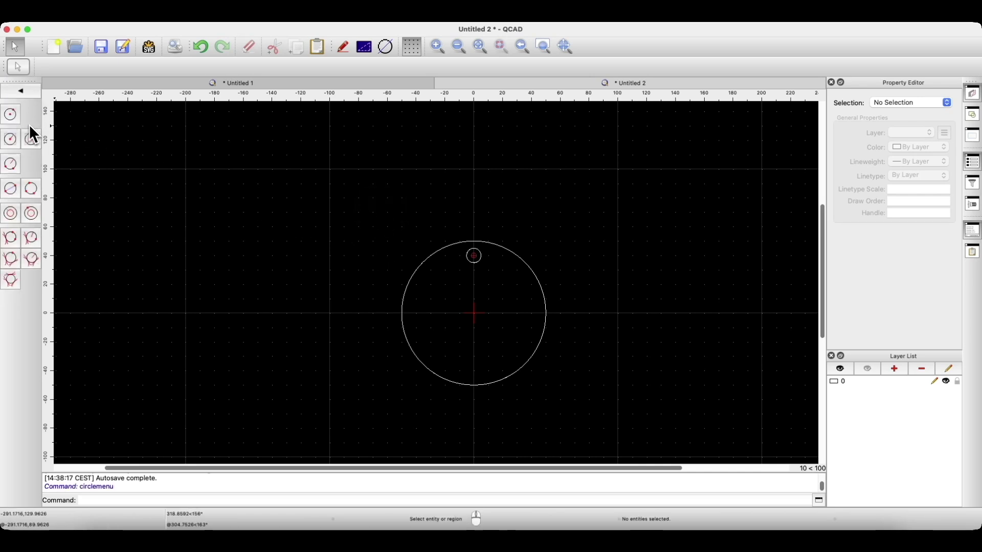
{"action": "left_click", "coordinate": [24, 95]}
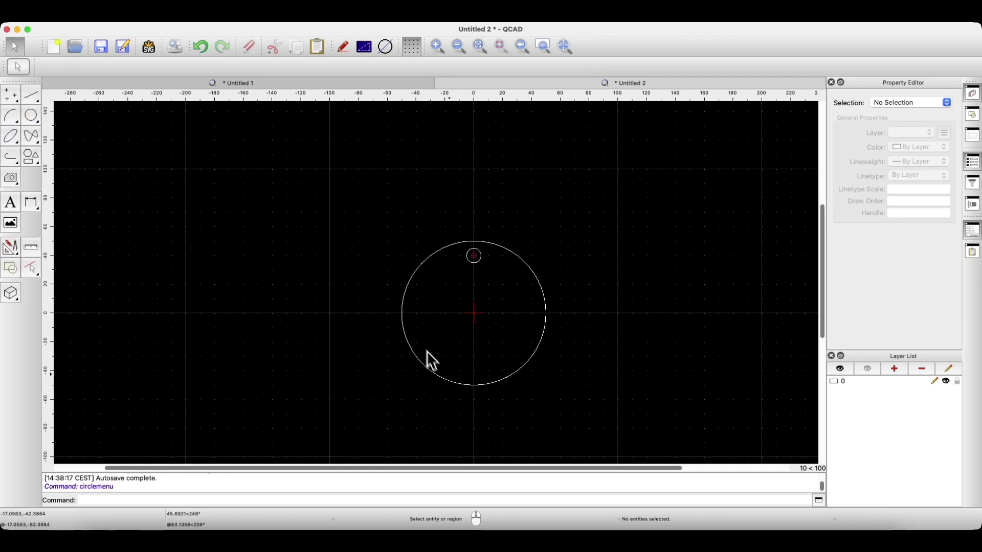
Select the small top circle and start the Rotate command from the Modify tools
{"action": "left_click", "coordinate": [474, 256]}
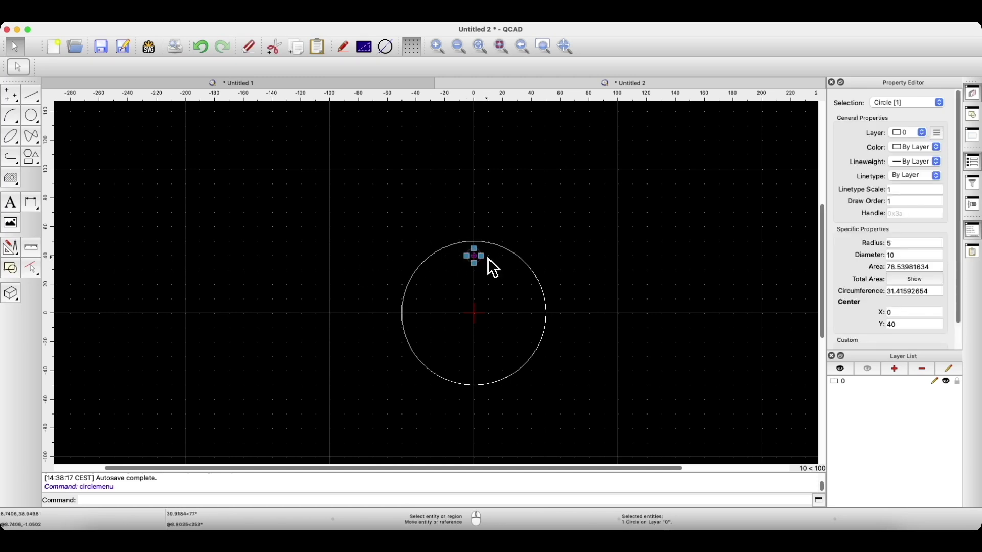
{"action": "left_click", "coordinate": [18, 252]}
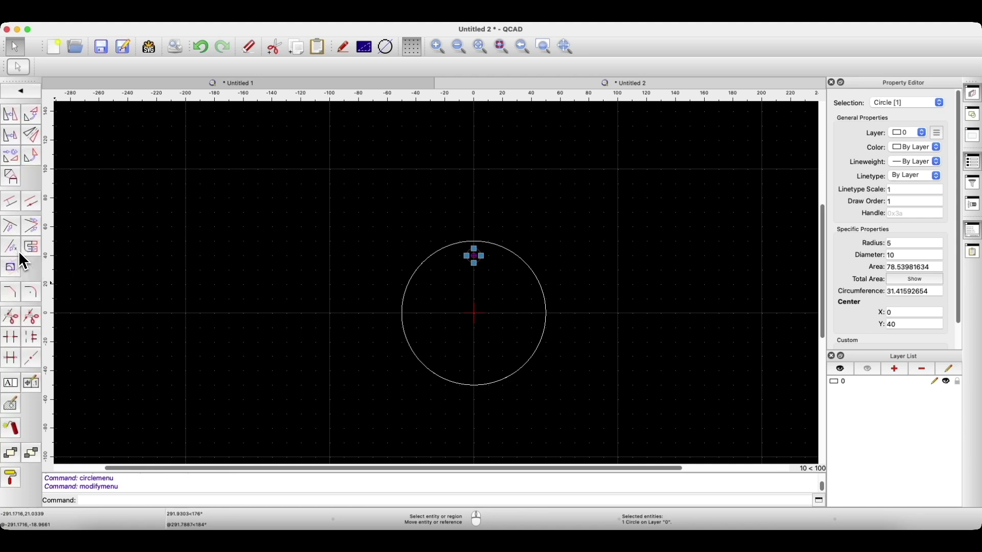
{"action": "left_click", "coordinate": [32, 118]}
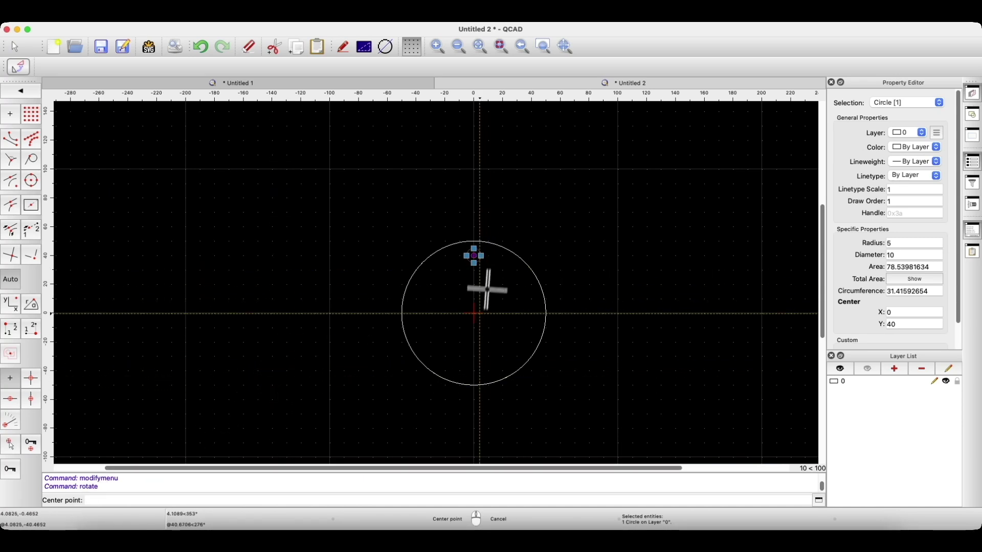
Rotate the small circle 50° about the origin with Delete original, then undo it
{"action": "left_click", "coordinate": [475, 313]}
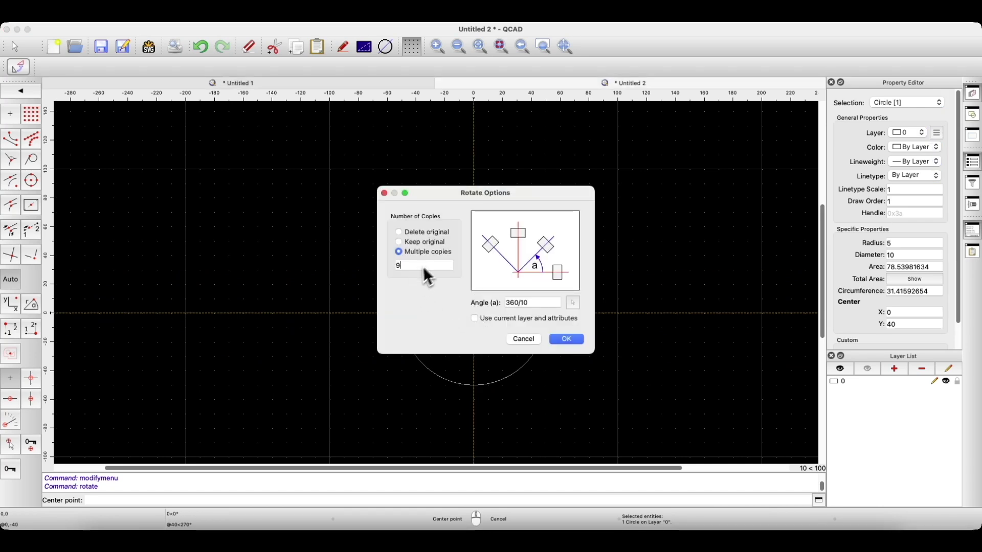
{"action": "left_click", "coordinate": [429, 233]}
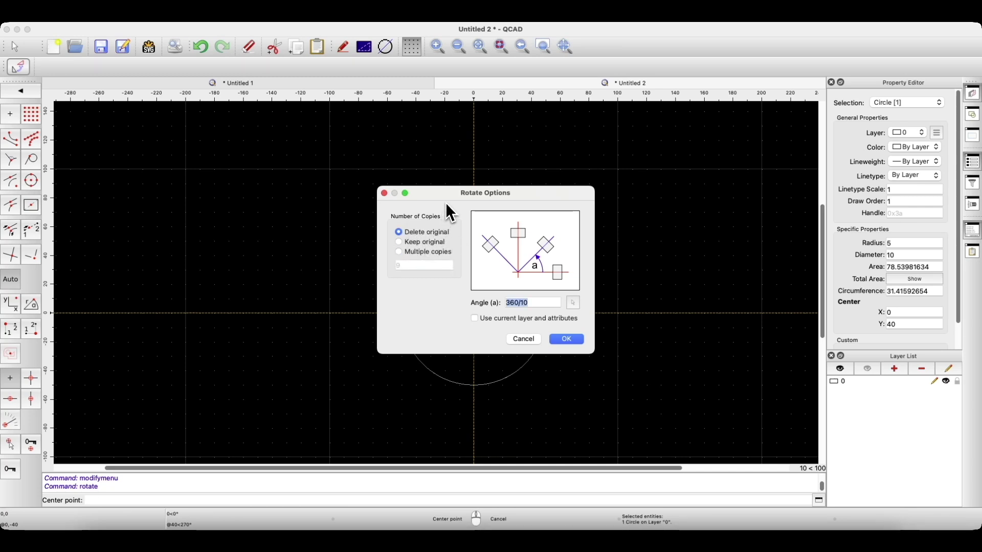
{"action": "left_click_drag", "start_coordinate": [446, 205], "coordinate": [233, 198]}
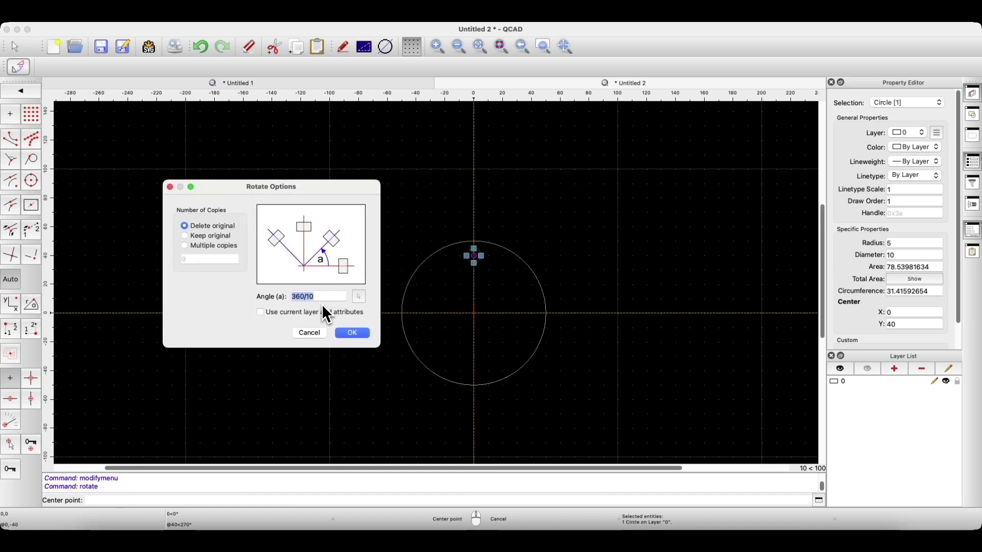
{"action": "type", "text": "50"}
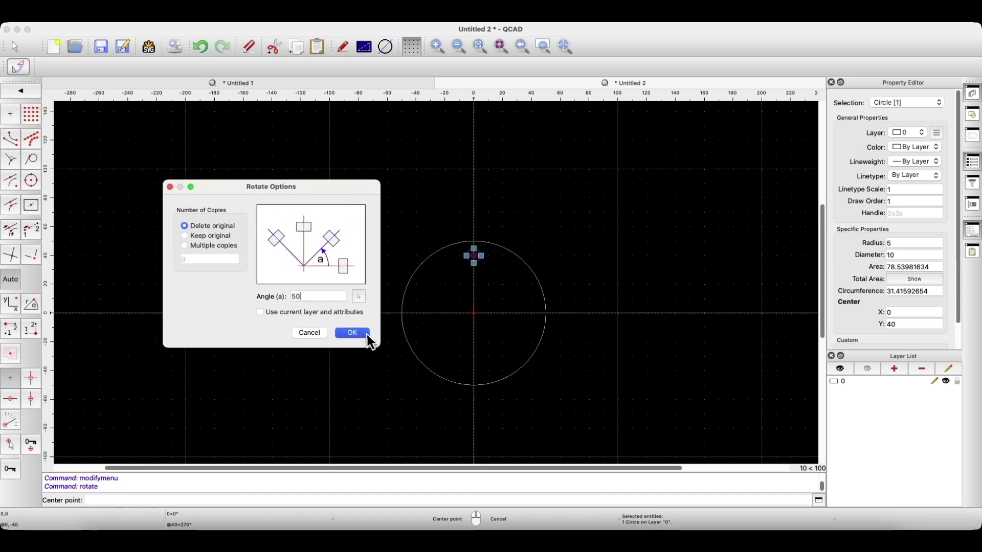
{"action": "left_click", "coordinate": [353, 333]}
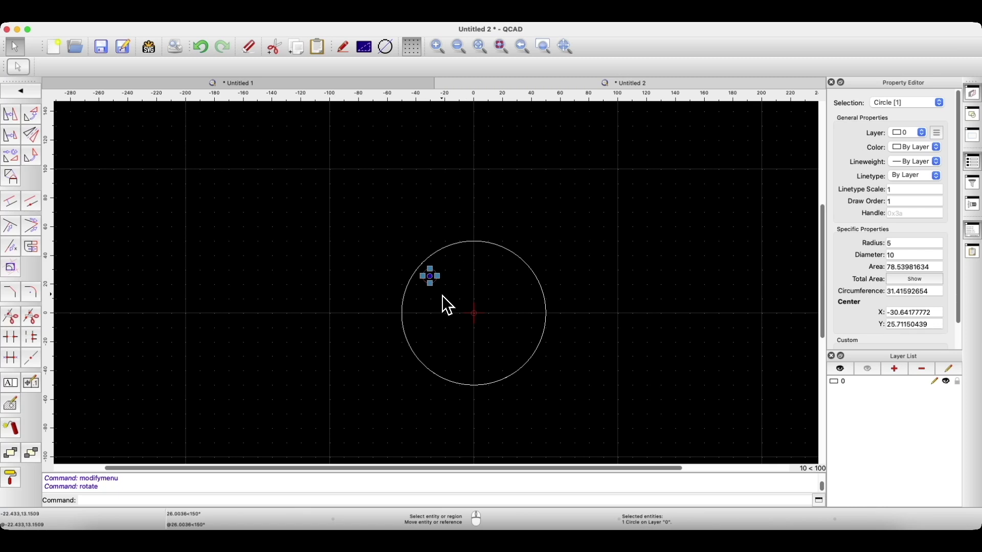
{"action": "key", "text": "super+z"}
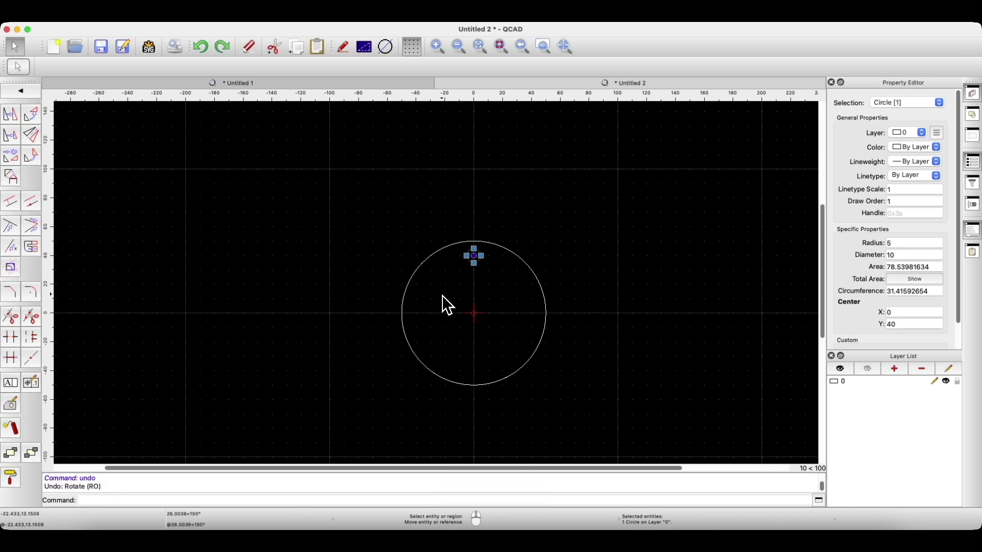
Rerun the 50° rotation about the origin keeping the original, then undo the copy
{"action": "left_click", "coordinate": [34, 120]}
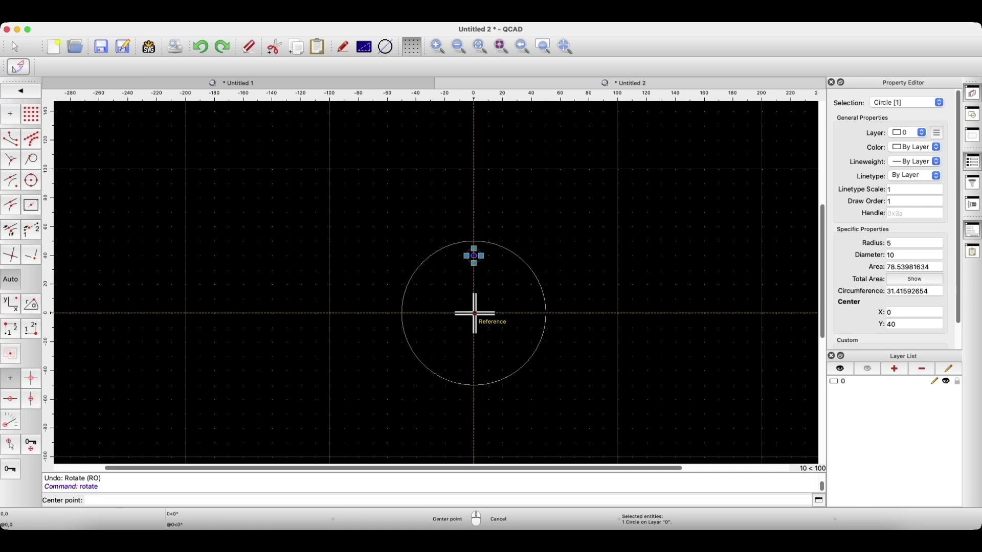
{"action": "left_click", "coordinate": [474, 313]}
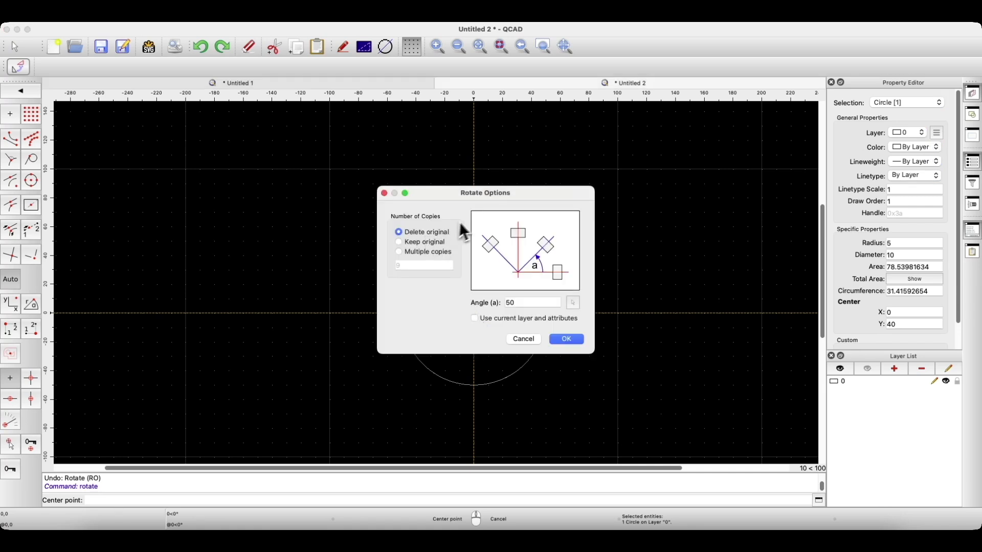
{"action": "left_click_drag", "start_coordinate": [461, 226], "coordinate": [318, 218]}
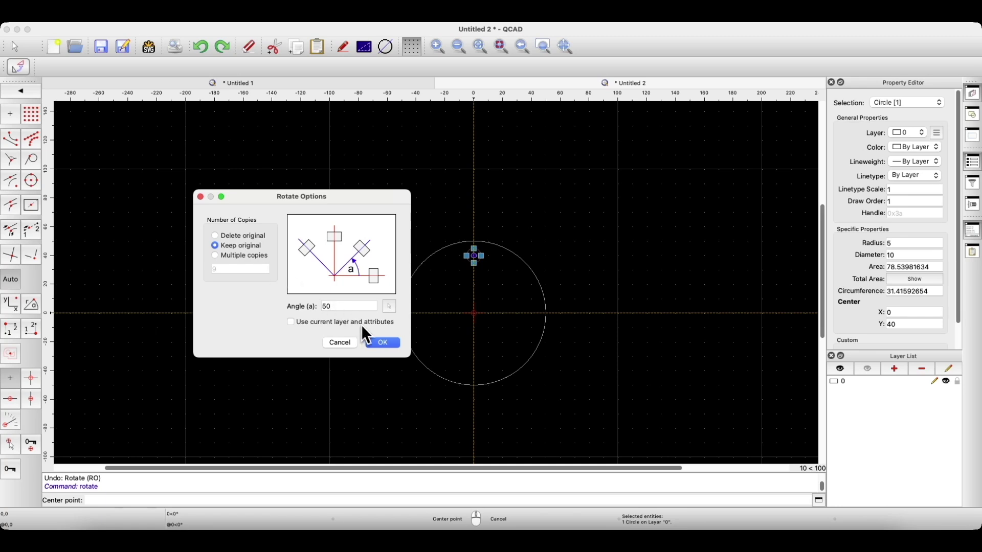
{"action": "left_click", "coordinate": [384, 344]}
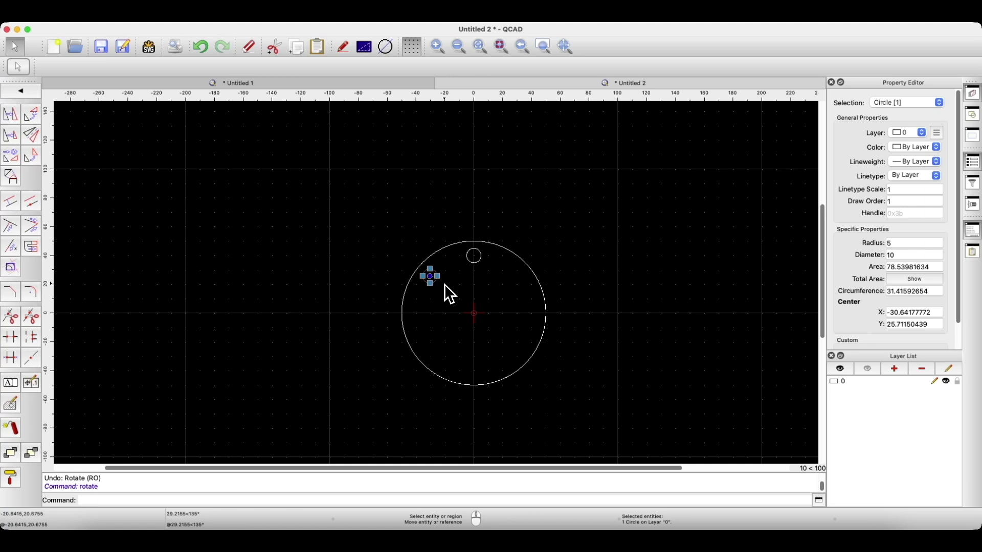
{"action": "key", "text": "super+z"}
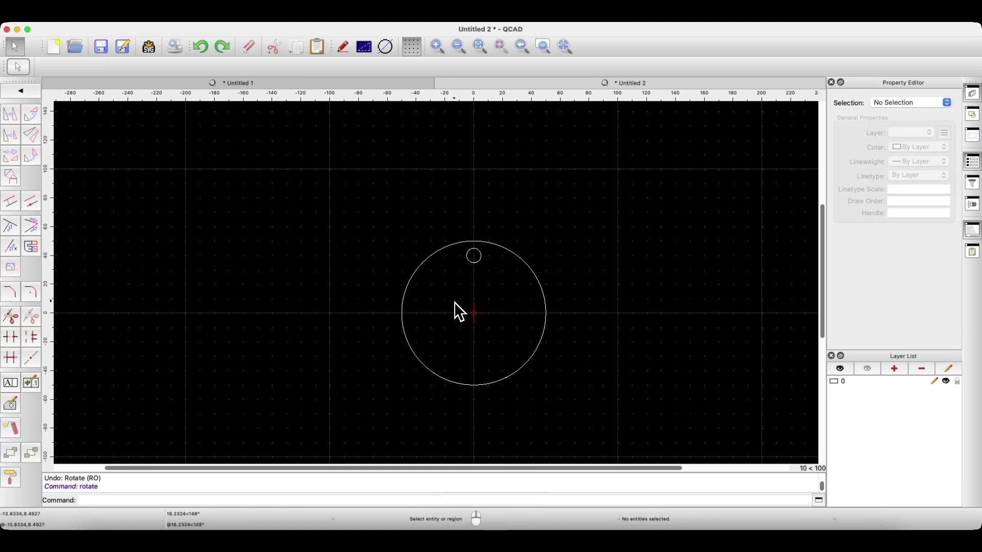
Rotate the top hole about the origin into 10 copies at a 360/10 angle
{"action": "left_click", "coordinate": [475, 257]}
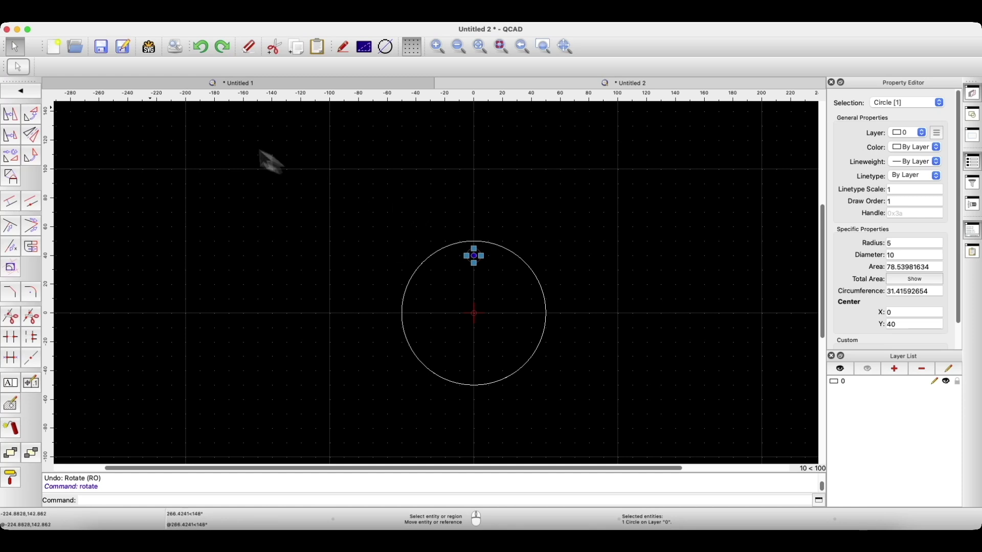
{"action": "left_click", "coordinate": [33, 117]}
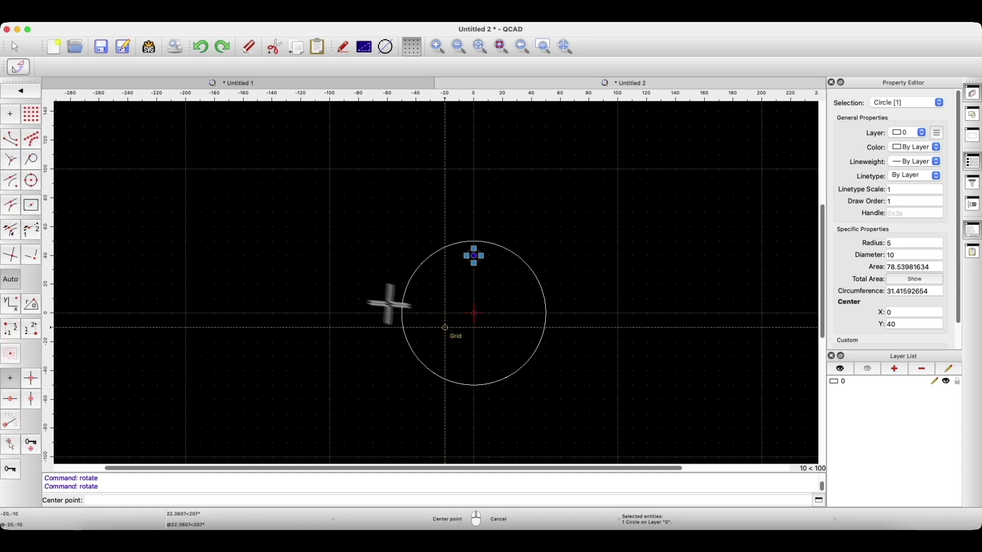
{"action": "left_click", "coordinate": [474, 313]}
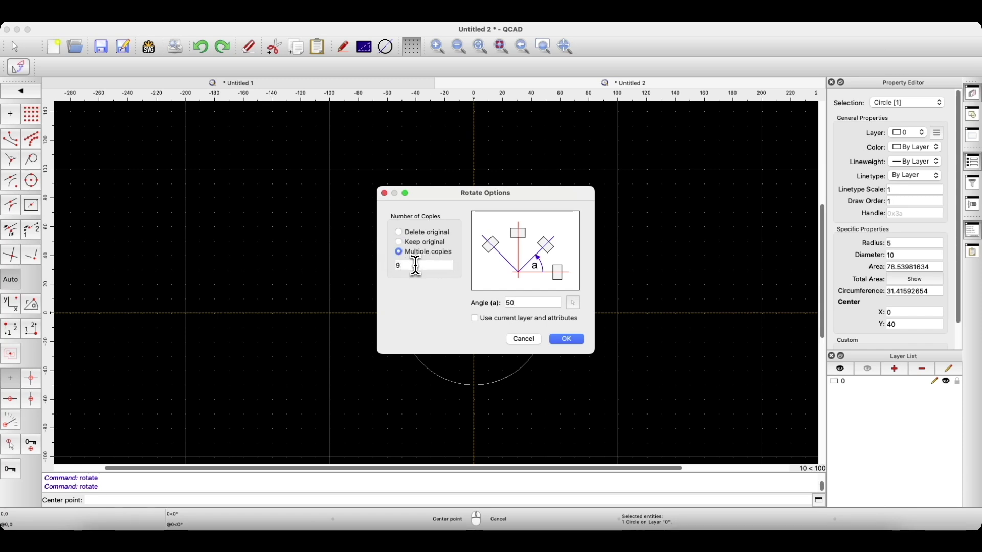
{"action": "double_click", "coordinate": [416, 265]}
{"action": "type", "text": "1"}
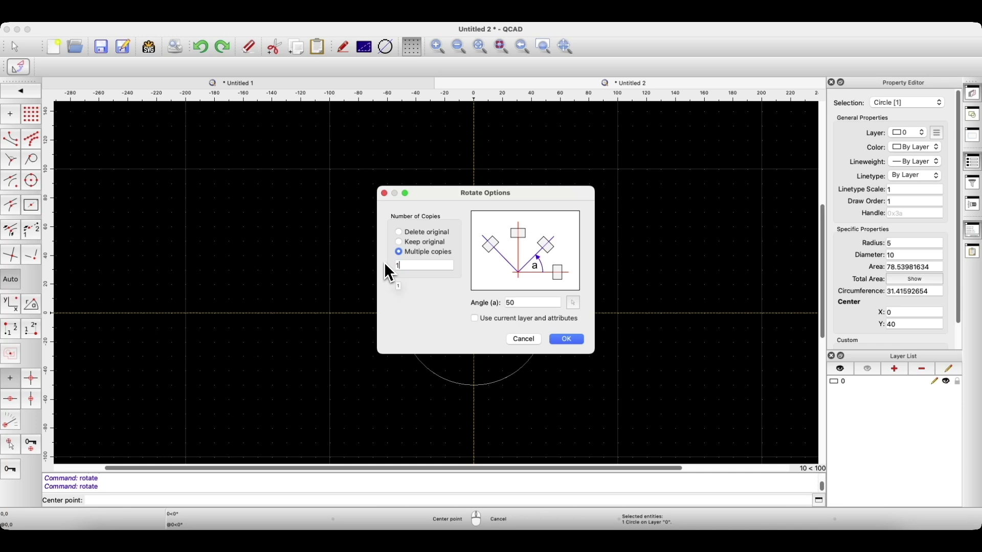
{"action": "type", "text": "0"}
{"action": "left_click_drag", "start_coordinate": [445, 199], "coordinate": [220, 194]}
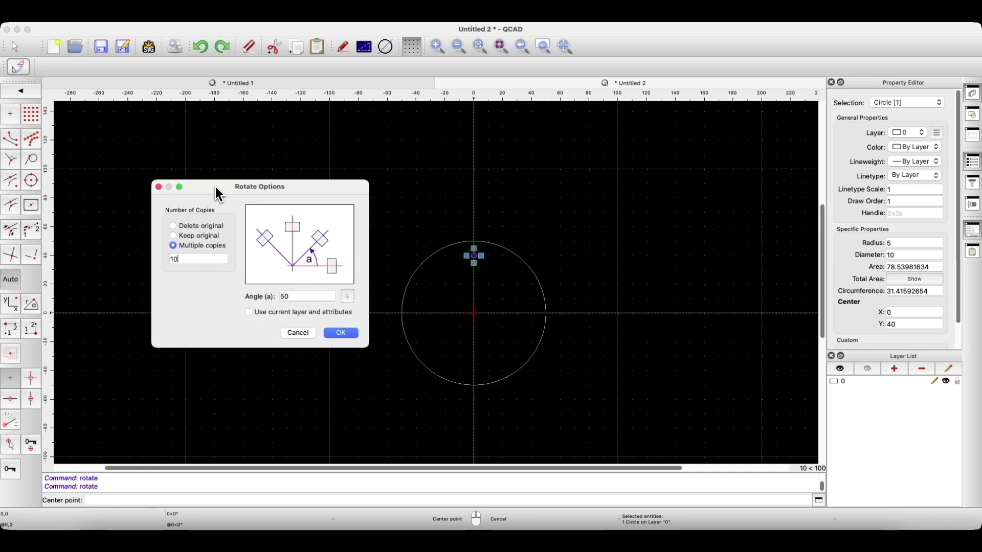
{"action": "double_click", "coordinate": [295, 299]}
{"action": "type", "text": "360/"}
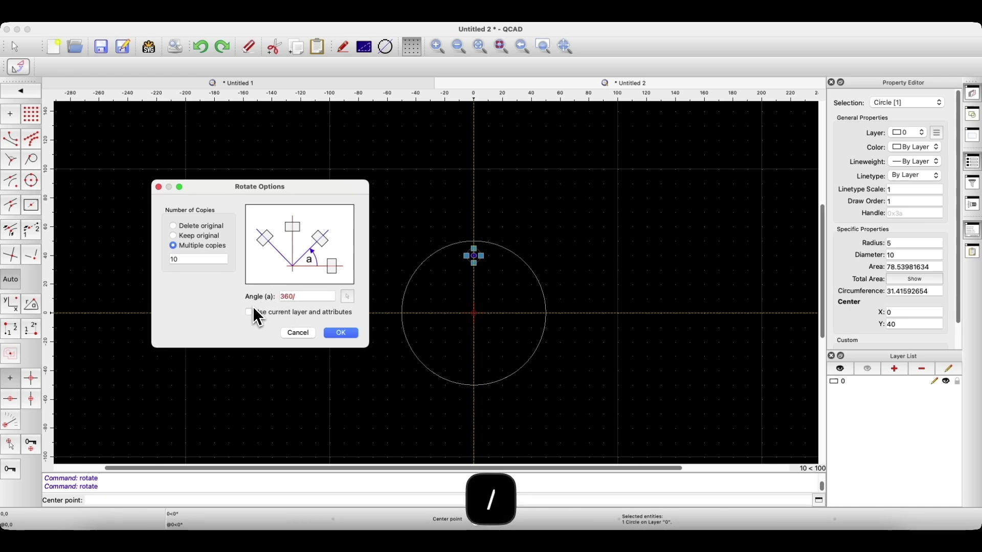
{"action": "type", "text": "10"}
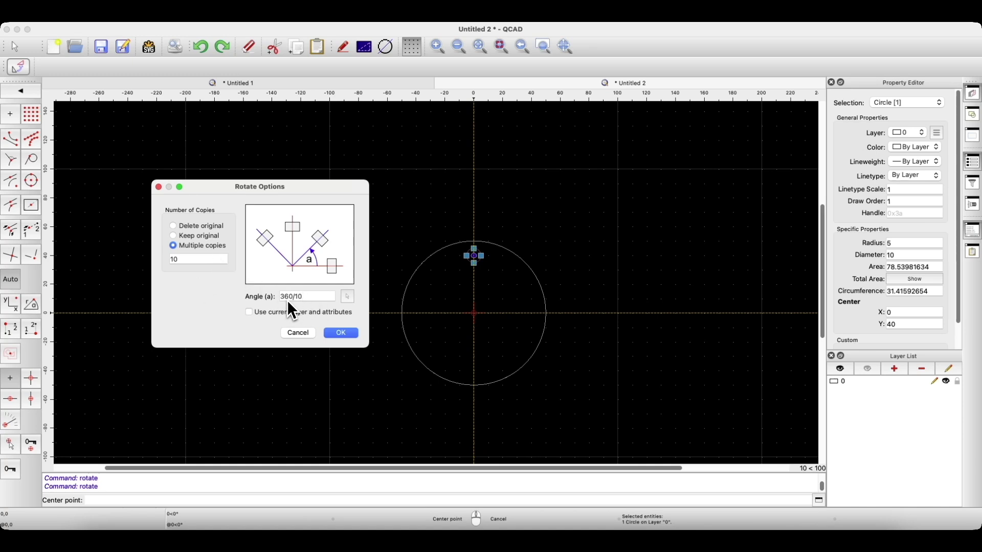
{"action": "left_click", "coordinate": [336, 333]}
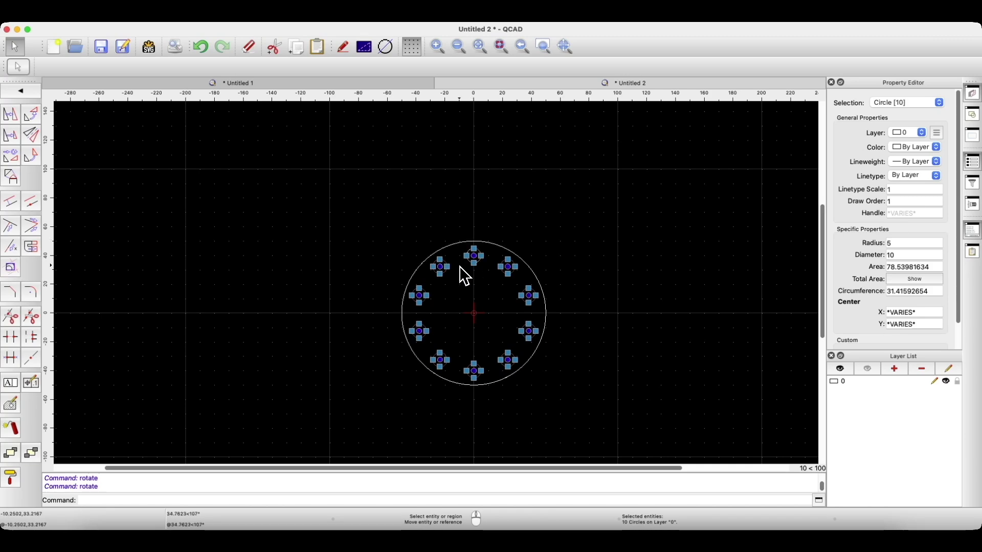
Delete the duplicate circle stacked on the top hole at 0,40 and clear the selection
{"action": "scroll", "coordinate": [486, 250], "scroll_direction": "up", "scroll_amount": 9}
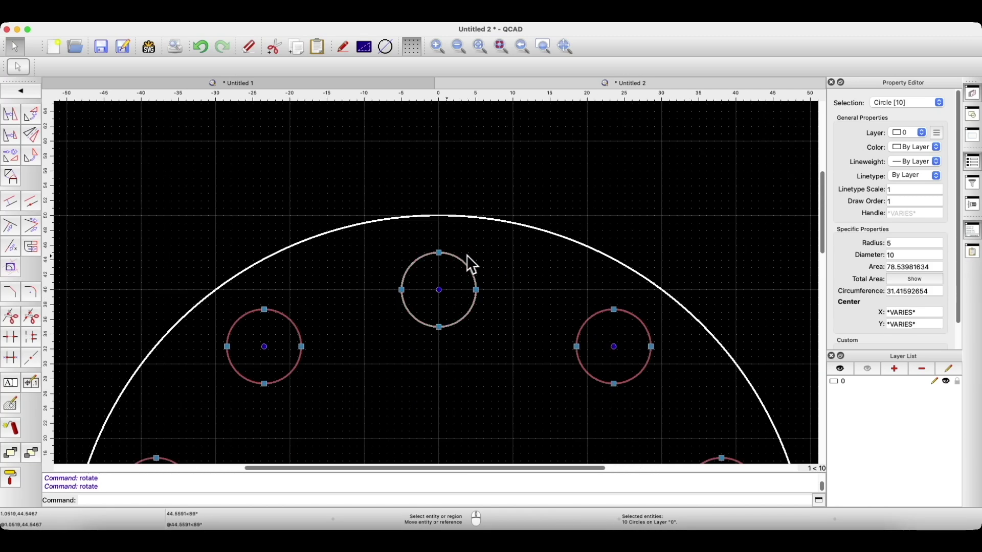
{"action": "key", "text": "Escape"}
{"action": "left_click", "coordinate": [418, 262]}
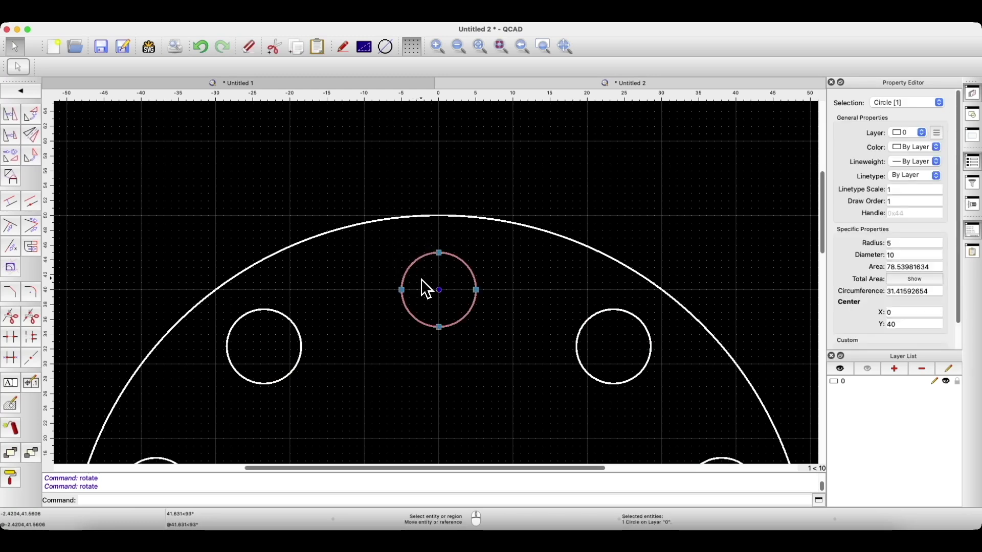
{"action": "scroll", "coordinate": [443, 260], "scroll_direction": "down", "scroll_amount": 8}
{"action": "scroll", "coordinate": [445, 259], "scroll_direction": "up", "scroll_amount": 5}
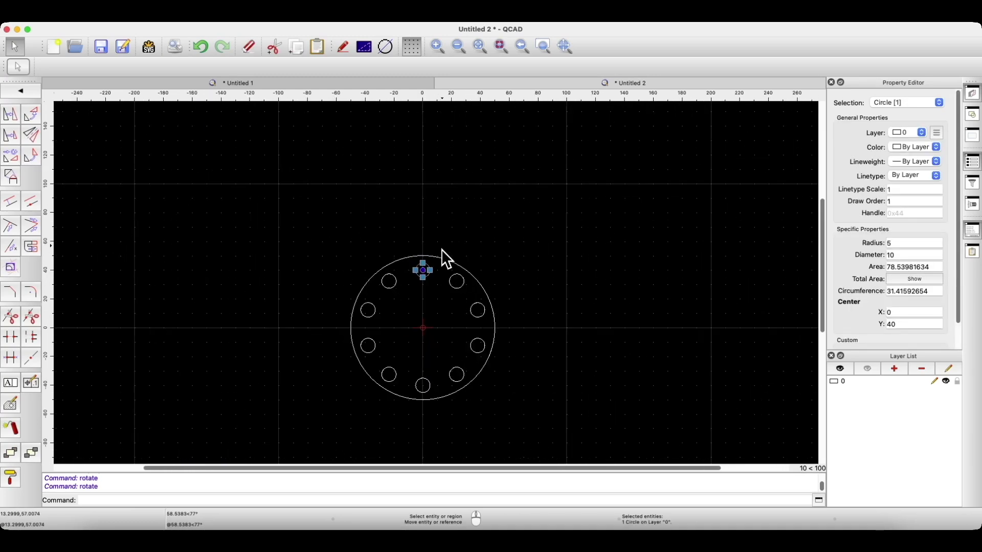
{"action": "key", "text": "BackSpace"}
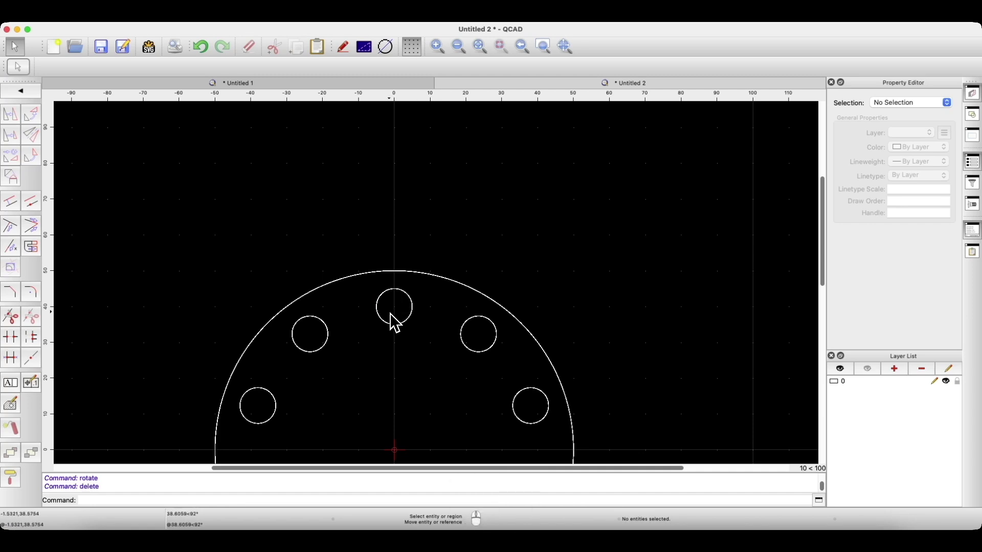
{"action": "left_click", "coordinate": [393, 292]}
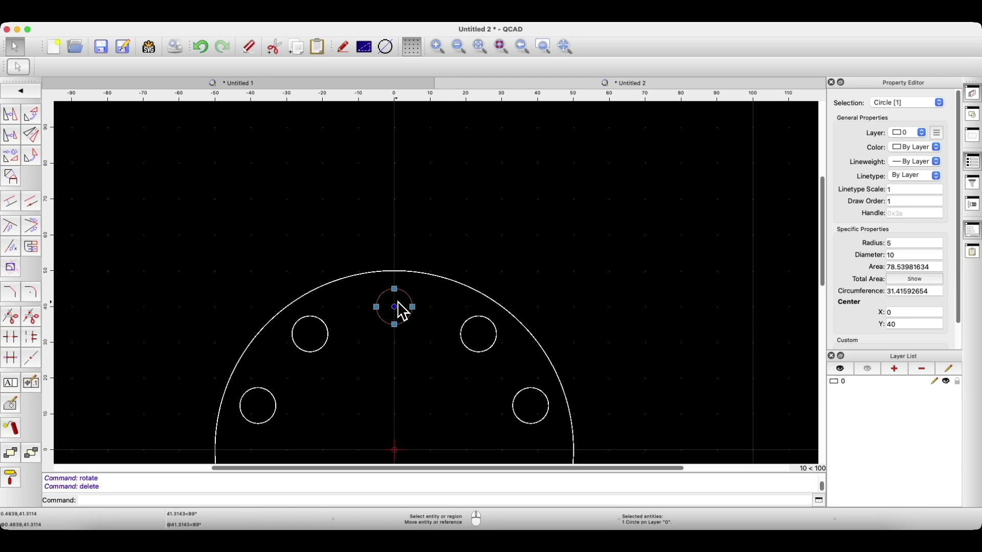
{"action": "key", "text": "Escape"}
{"action": "scroll", "coordinate": [378, 276], "scroll_direction": "down", "scroll_amount": 1}
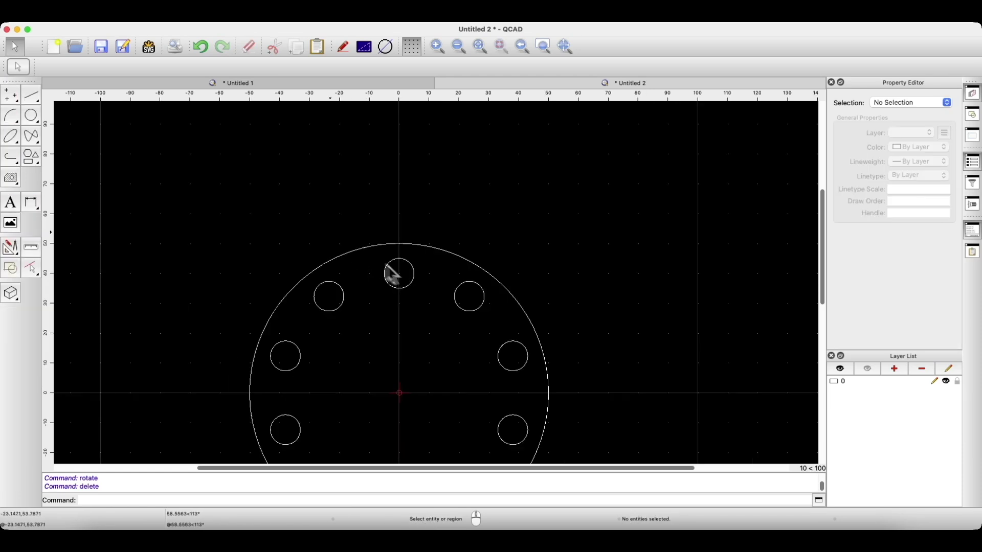
Draw a 15-diameter circle concentric with the top hole at 0,40 and select it
{"action": "left_click", "coordinate": [31, 117]}
{"action": "left_click", "coordinate": [41, 143]}
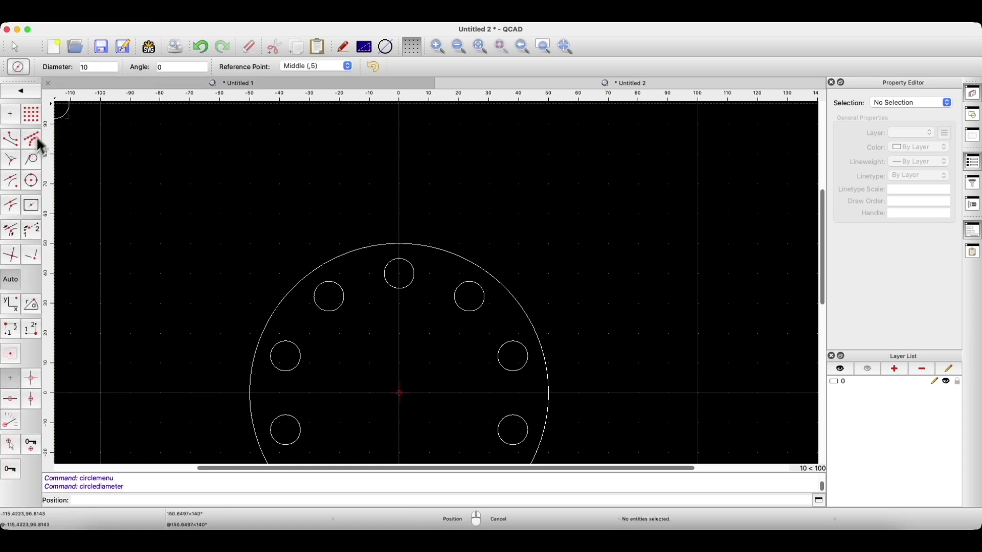
{"action": "left_click", "coordinate": [91, 67]}
{"action": "key", "text": "BackSpace"}
{"action": "type", "text": "5"}
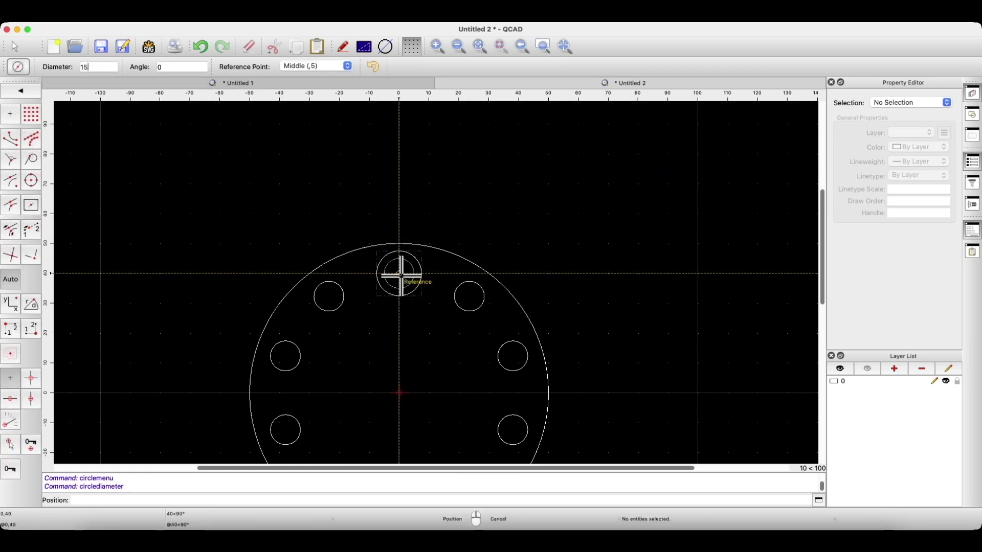
{"action": "left_click", "coordinate": [399, 273]}
{"action": "right_click", "coordinate": [299, 228]}
{"action": "right_click", "coordinate": [256, 199]}
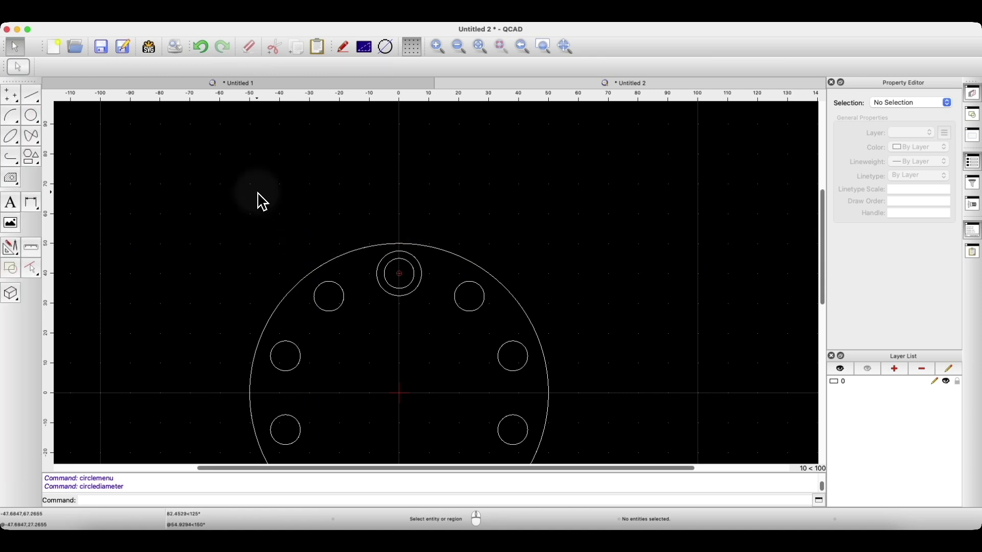
{"action": "left_click", "coordinate": [404, 255]}
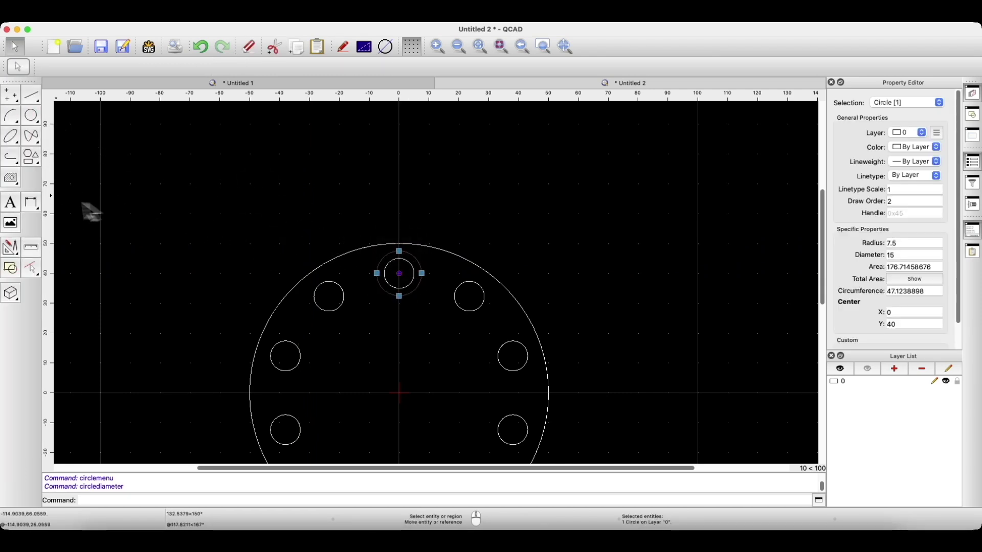
{"action": "left_click", "coordinate": [10, 250]}
{"action": "left_click", "coordinate": [35, 133]}
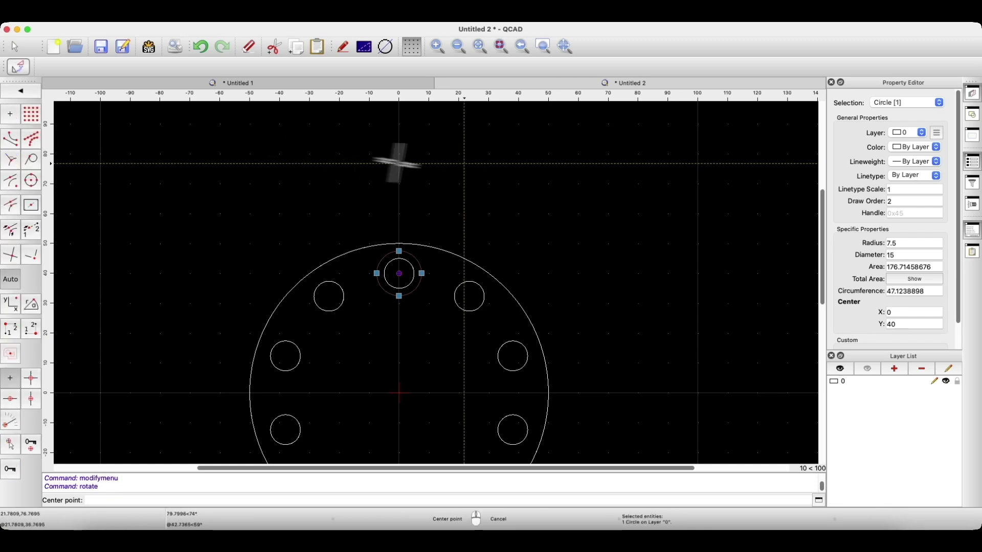
{"action": "scroll", "coordinate": [430, 179], "scroll_direction": "down", "scroll_amount": 5}
{"action": "left_click", "coordinate": [438, 256]}
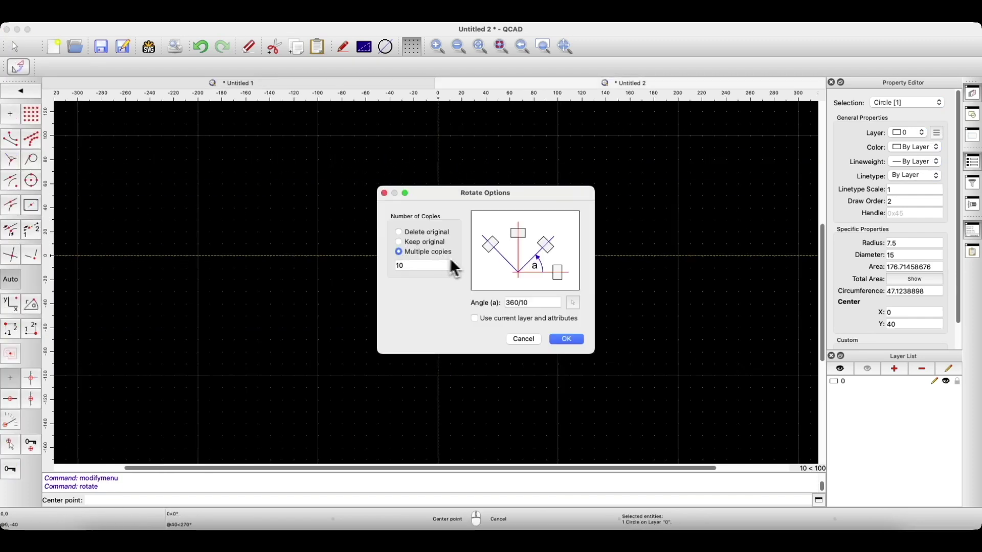
{"action": "left_click_drag", "start_coordinate": [435, 194], "coordinate": [205, 192]}
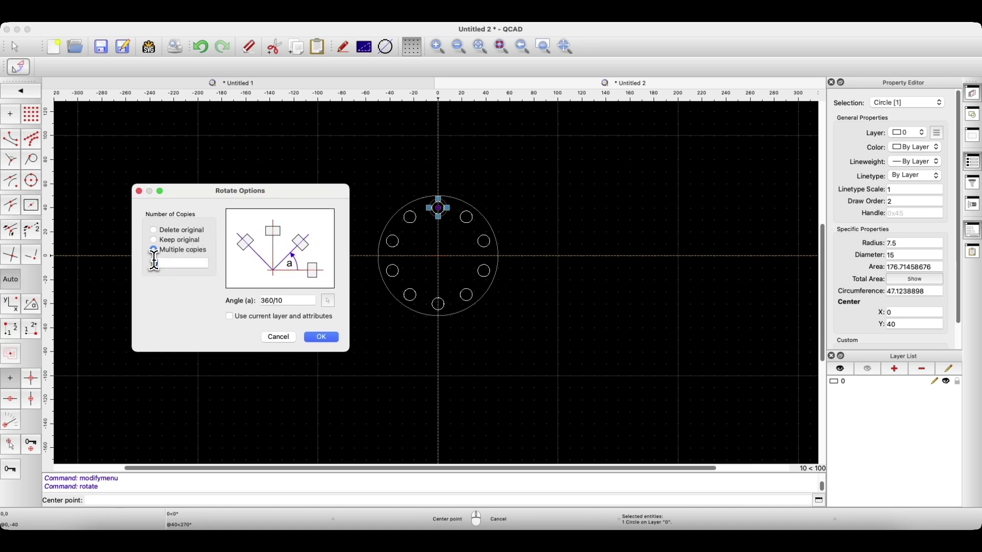
{"action": "type", "text": "9"}
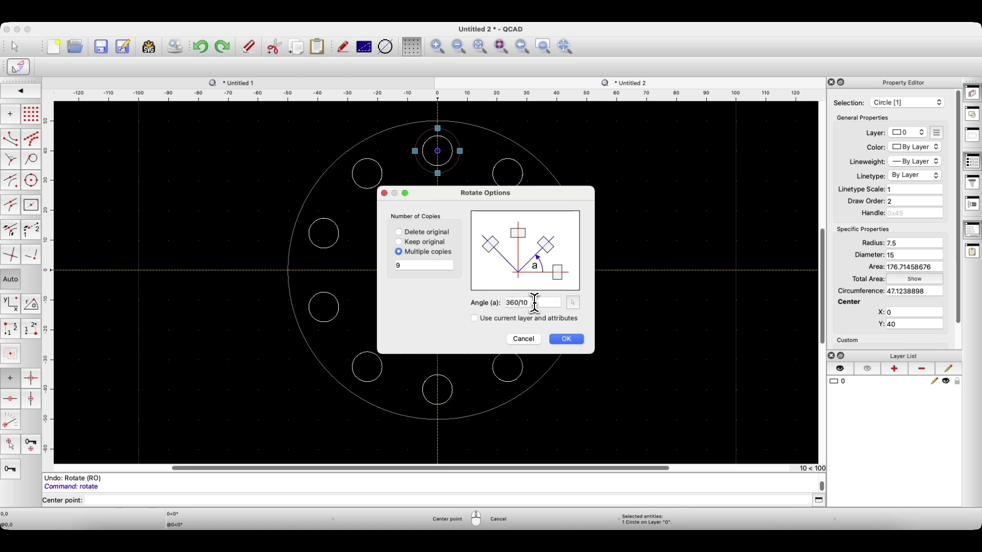
{"action": "key", "text": "BackSpace"}
{"action": "key", "text": "BackSpace"}
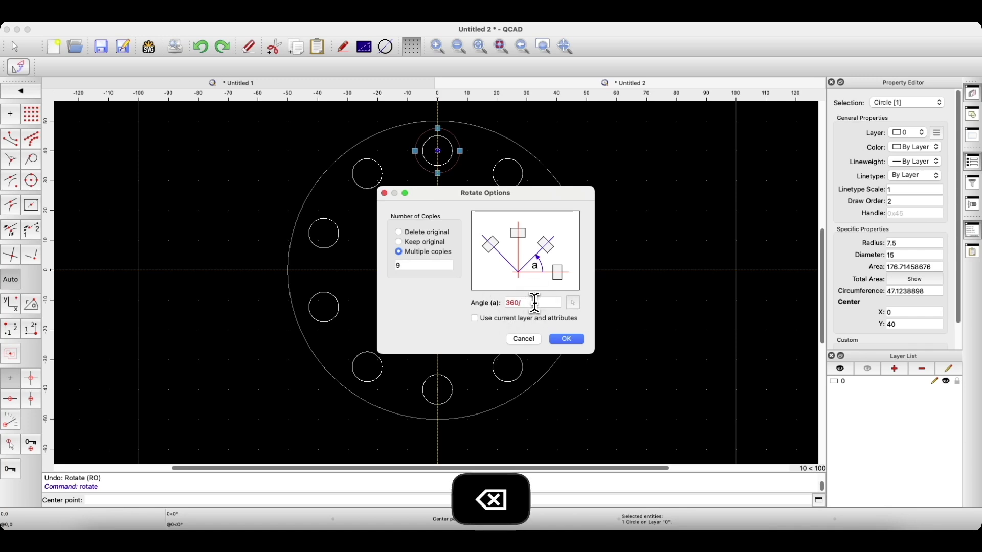
{"action": "type", "text": "9"}
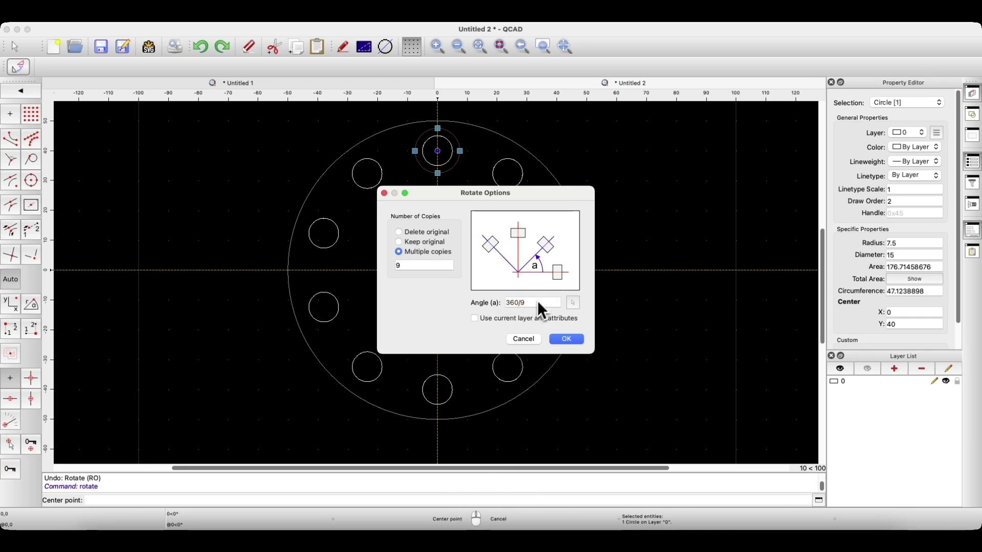
{"action": "left_click", "coordinate": [566, 339]}
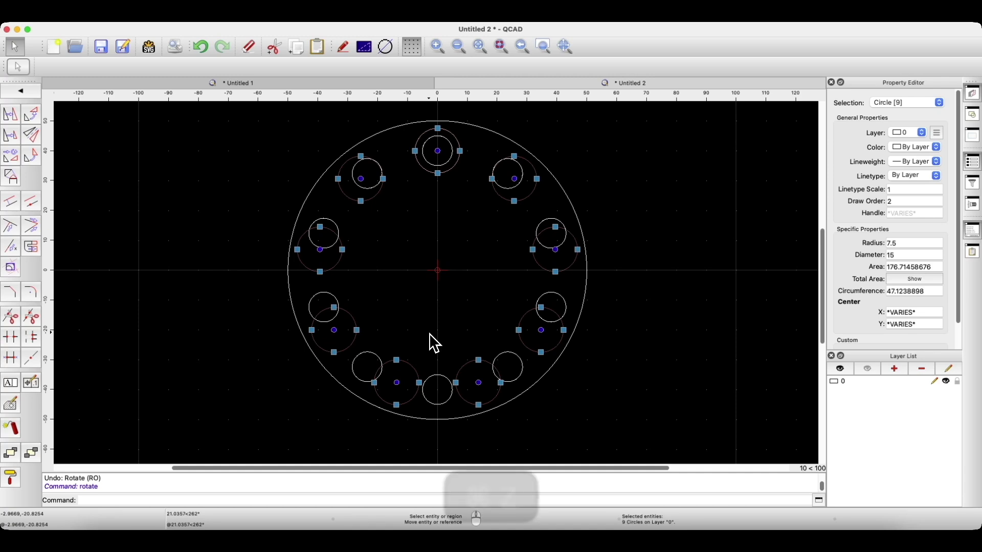
{"action": "key", "text": "super+z"}
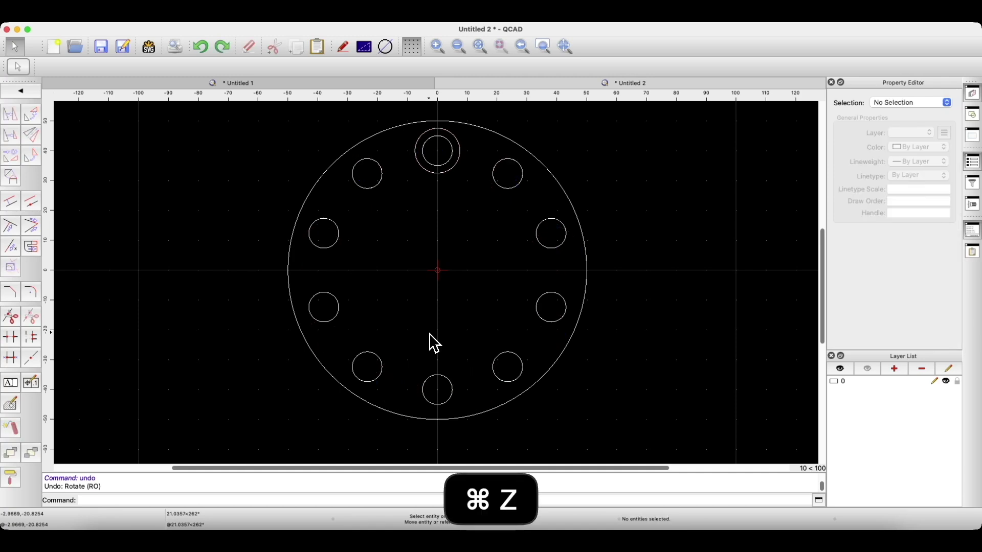
Rotate the 15 mm ring about the origin into 9 copies spaced 360/10 apart
{"action": "left_click", "coordinate": [450, 175]}
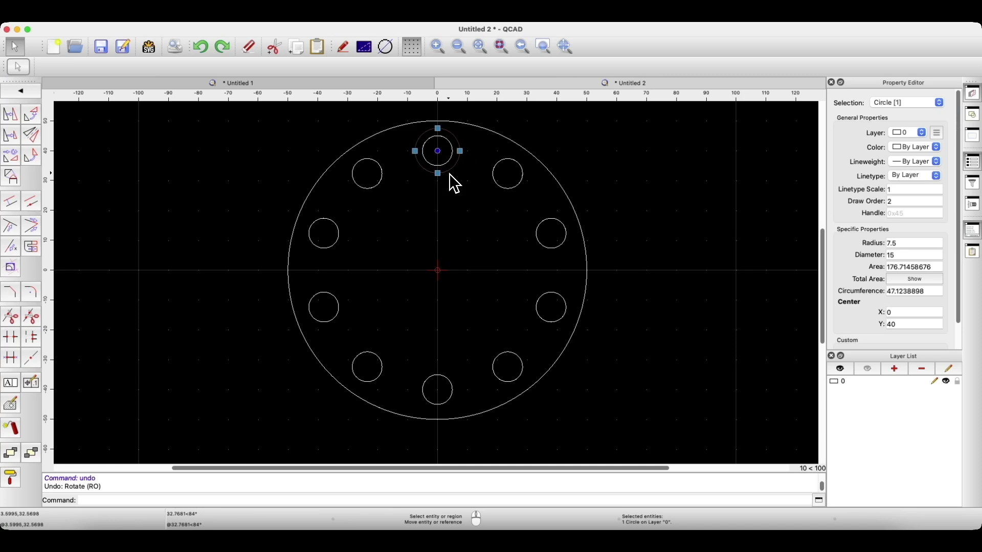
{"action": "left_click", "coordinate": [31, 114]}
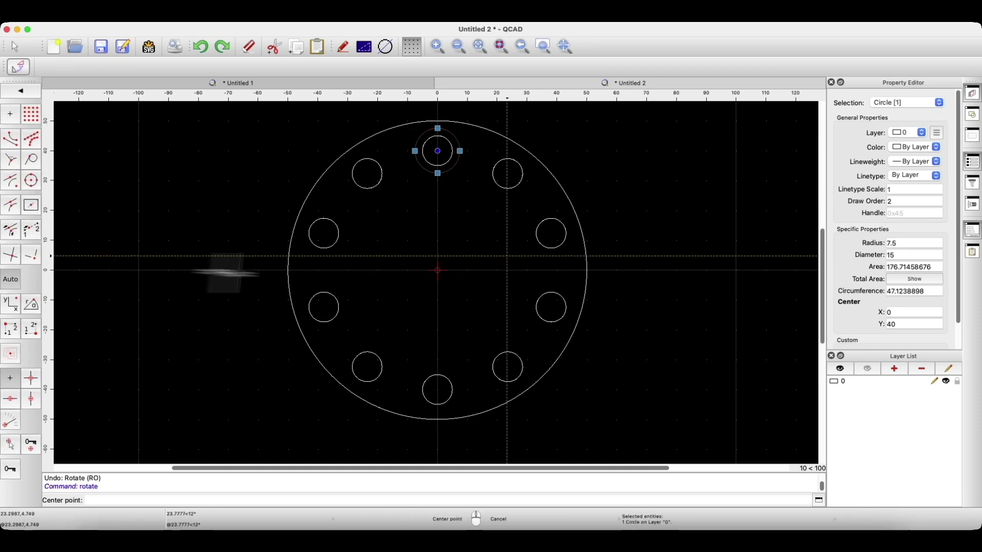
{"action": "left_click", "coordinate": [437, 270]}
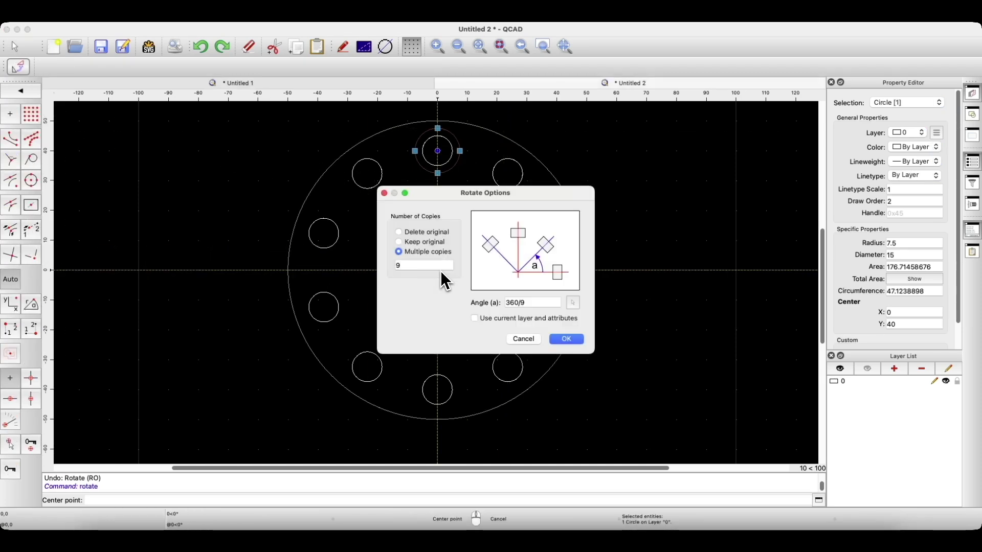
{"action": "left_click", "coordinate": [530, 303]}
{"action": "key", "text": "BackSpace"}
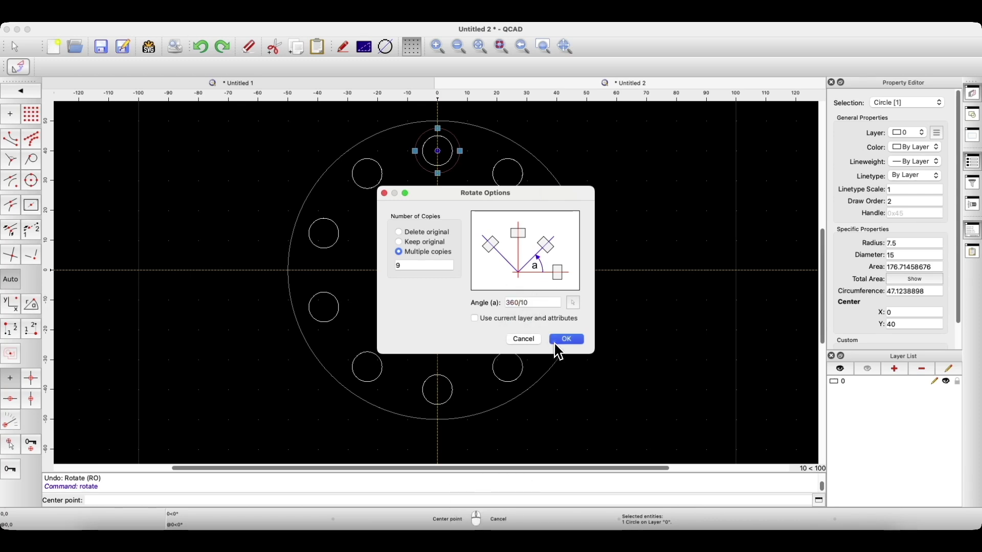
{"action": "left_click", "coordinate": [566, 339]}
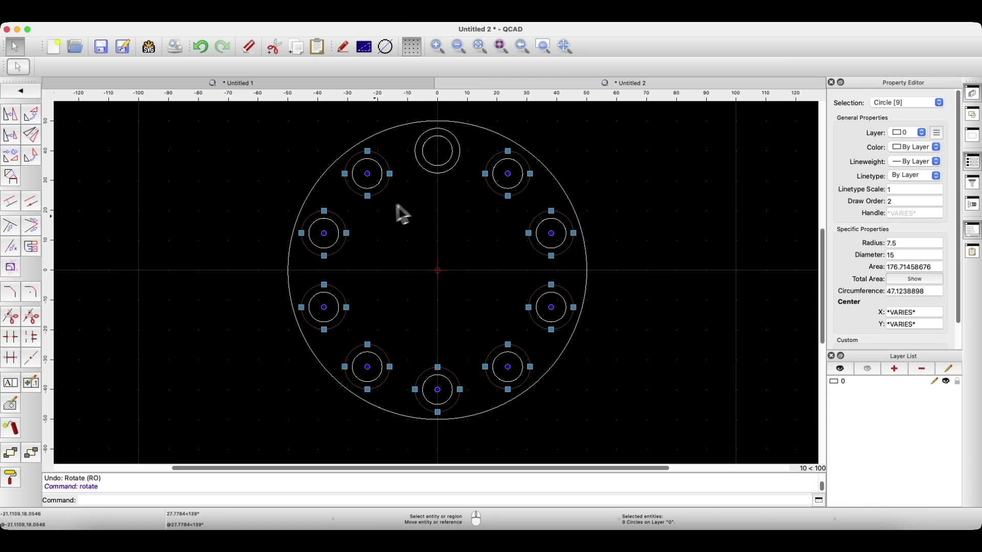
{"action": "left_click", "coordinate": [452, 173]}
{"action": "key", "text": "BackSpace"}
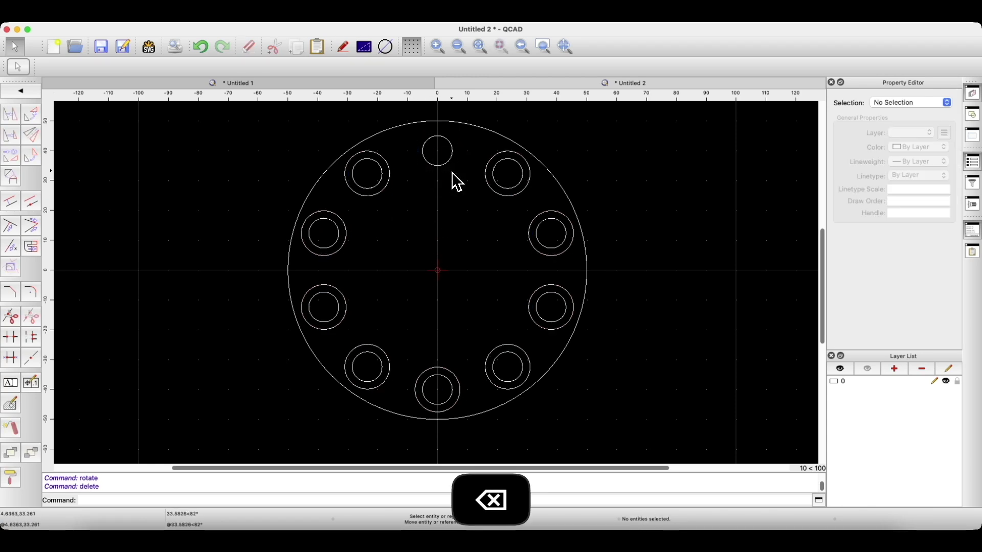
{"action": "key", "text": "super+z"}
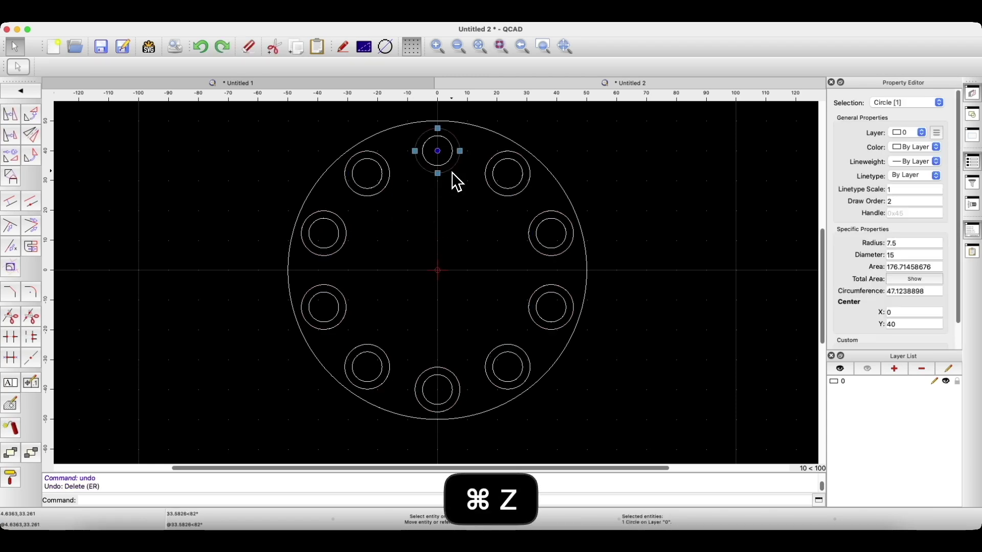
{"action": "left_click", "coordinate": [459, 180]}
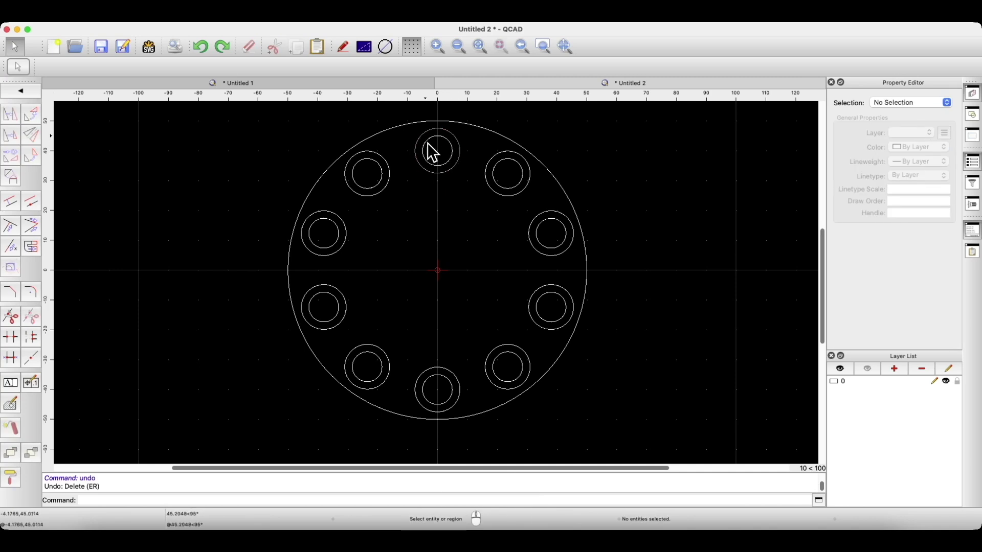